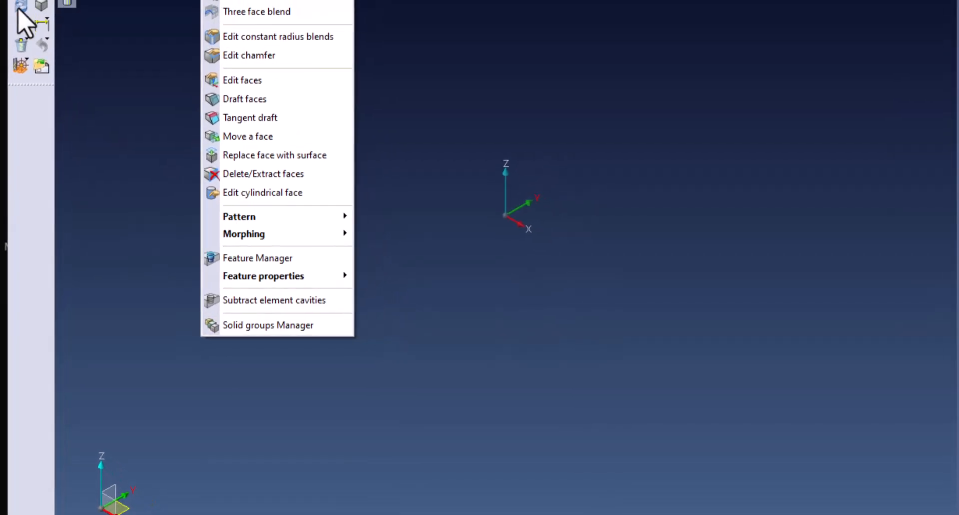
# Create a solid cuboid with its first base corner at the origin and show it with Gouraud shading with outline
pyautogui.click(41, 6)
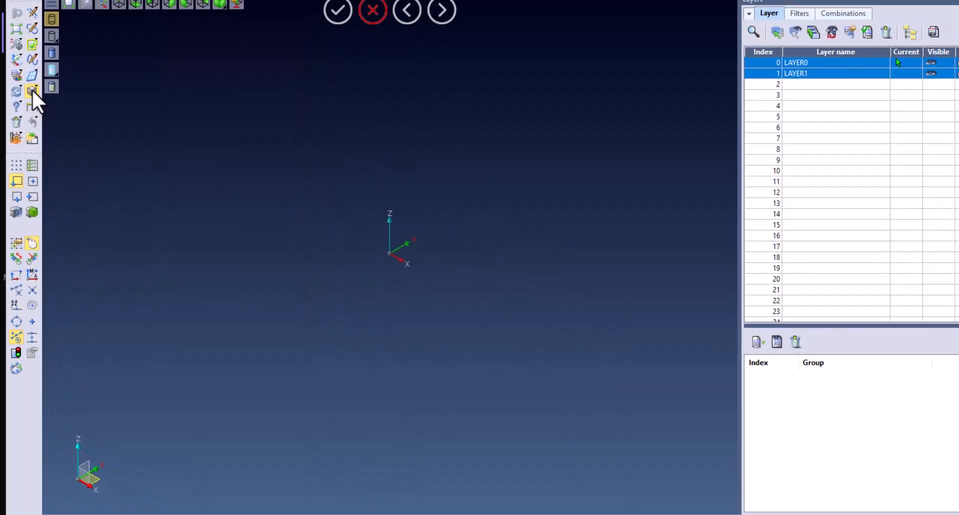
pyautogui.click(330, 274)
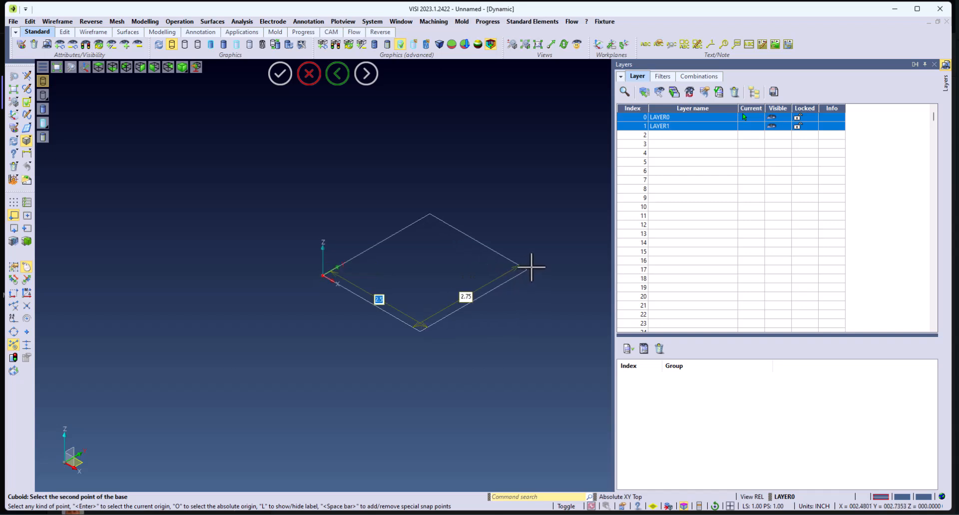
pyautogui.click(556, 258)
pyautogui.click(551, 344)
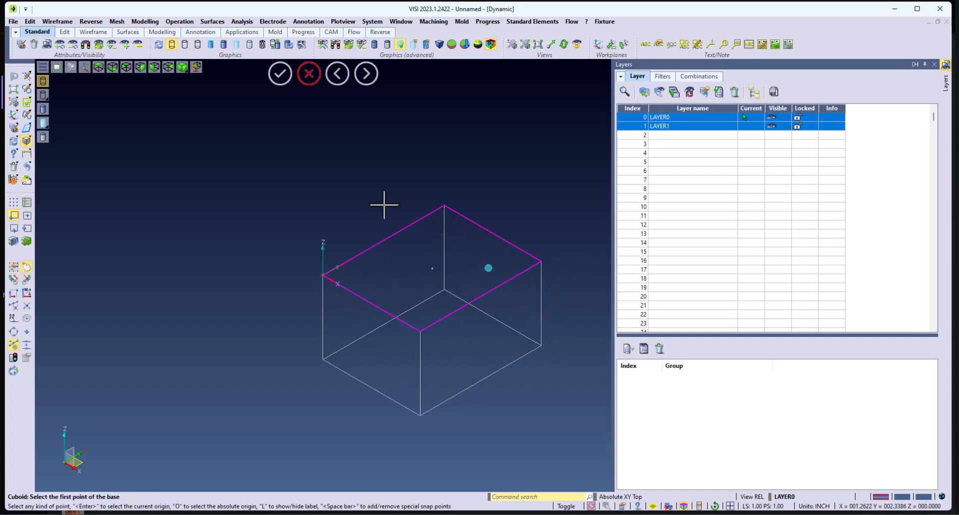
pyautogui.click(44, 110)
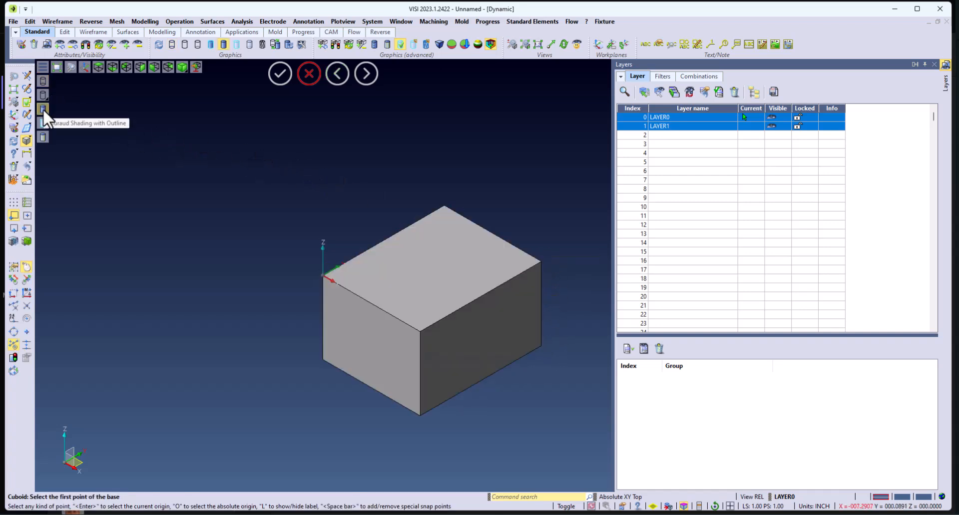
# Start a Translation of the cuboid, reset its parameters and offset it 5.6875 along the Y axis
pyautogui.click(30, 21)
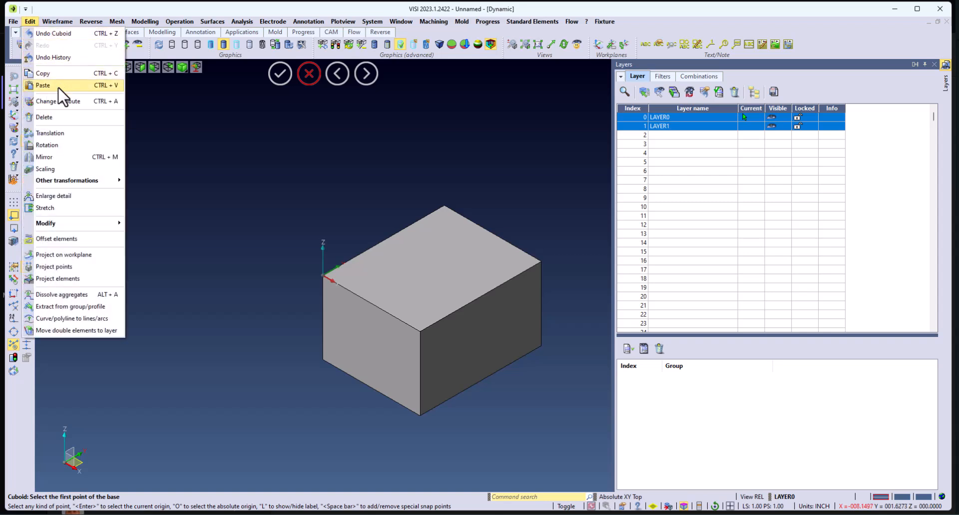
pyautogui.click(50, 133)
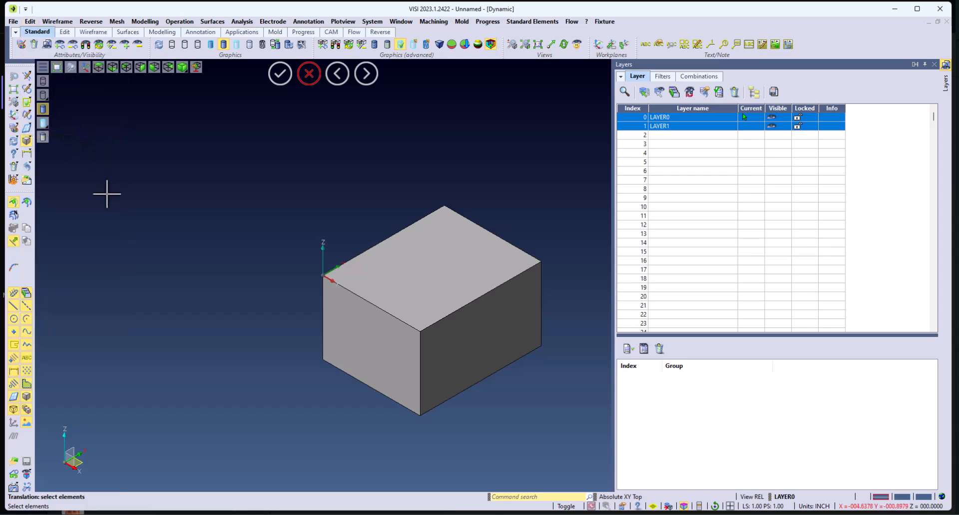
pyautogui.click(411, 318)
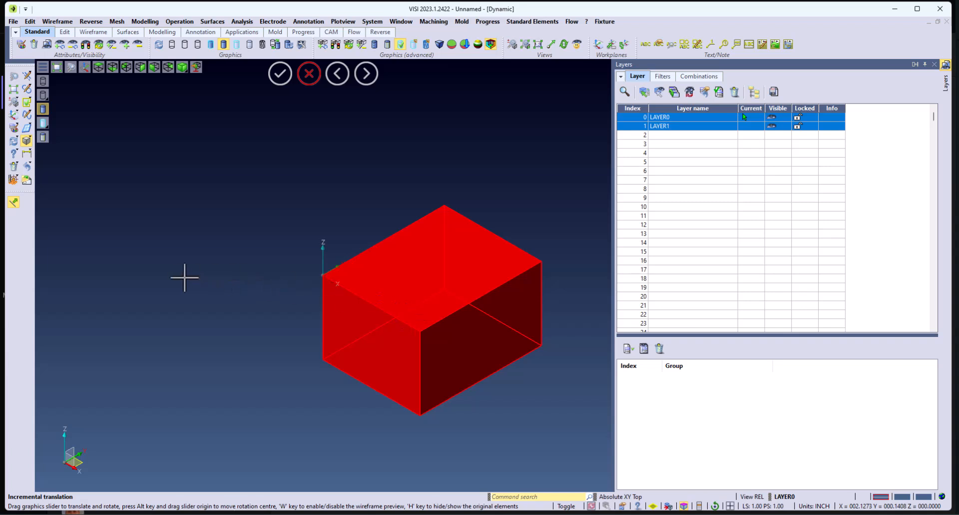
pyautogui.scroll(-6, 153, 280)
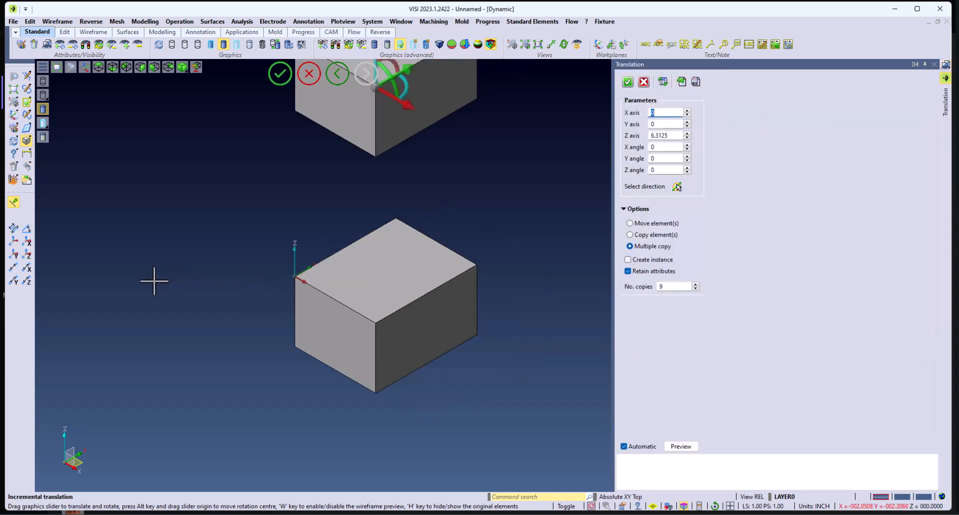
pyautogui.click(668, 82)
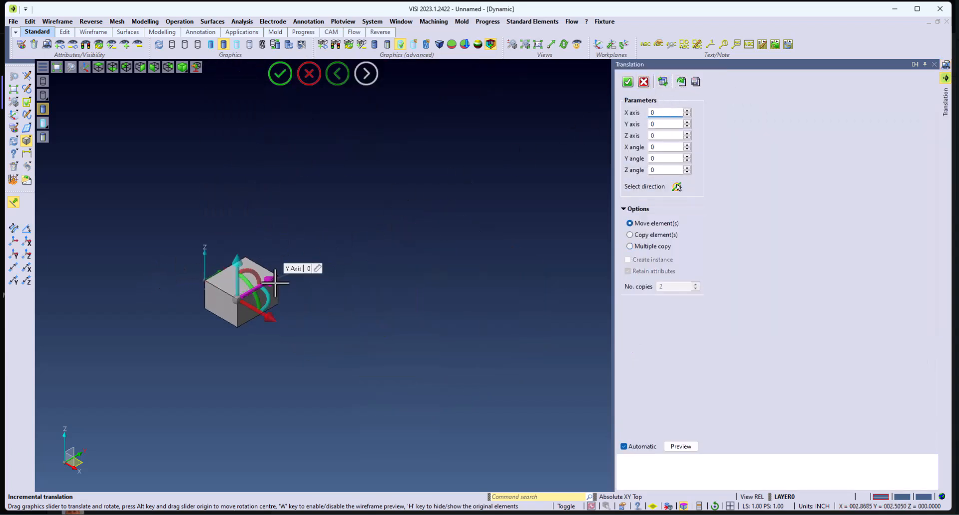
pyautogui.moveTo(278, 275); pyautogui.dragTo(351, 227)
# Create 9 evenly spaced copies of the cuboid as instances, using the Multiple copy option, and finish the translation
pyautogui.click(661, 246)
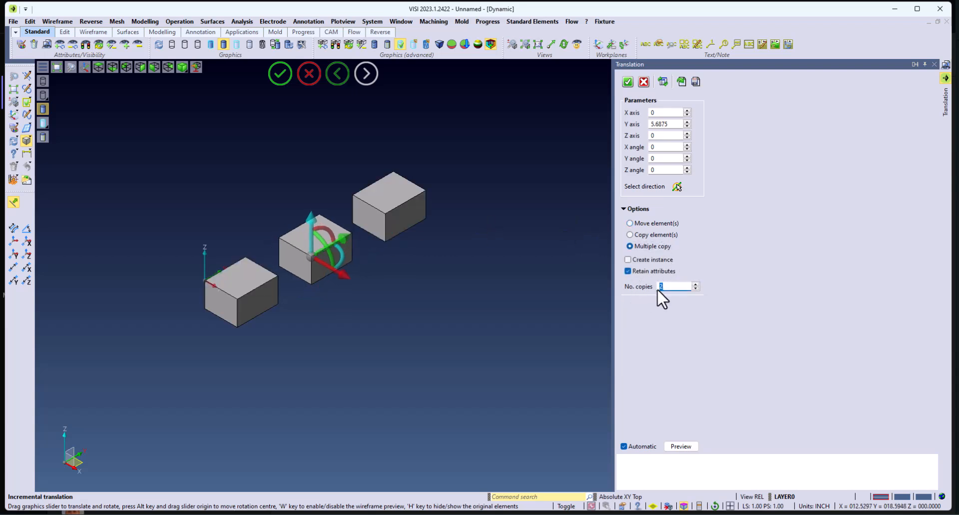
pyautogui.write('9')
pyautogui.press('Tab')
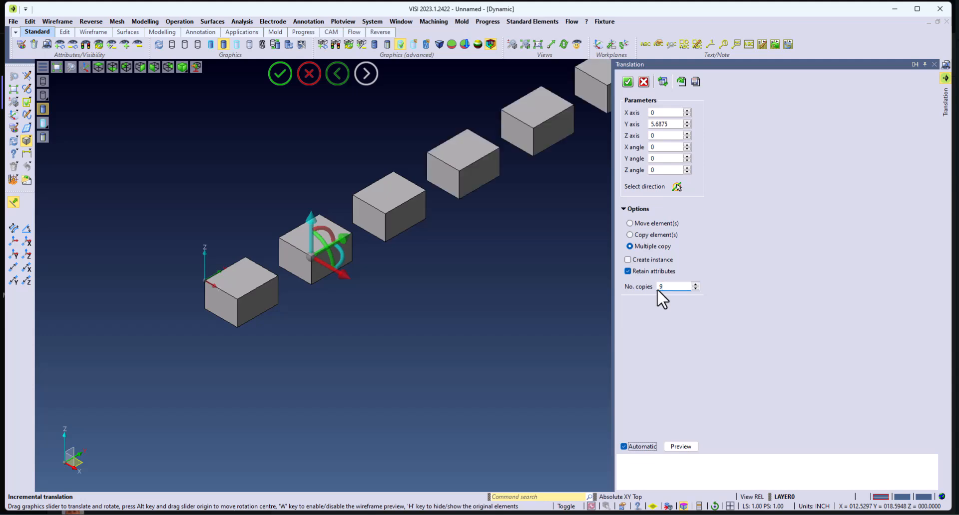
pyautogui.scroll(-4, 401, 321)
pyautogui.scroll(-2, 327, 312)
pyautogui.scroll(4, 517, 261)
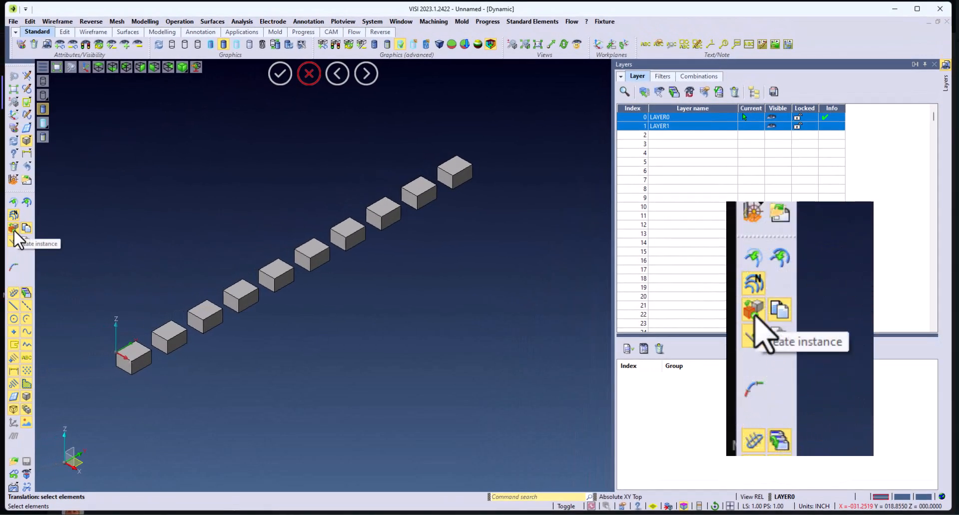
pyautogui.press('Escape')
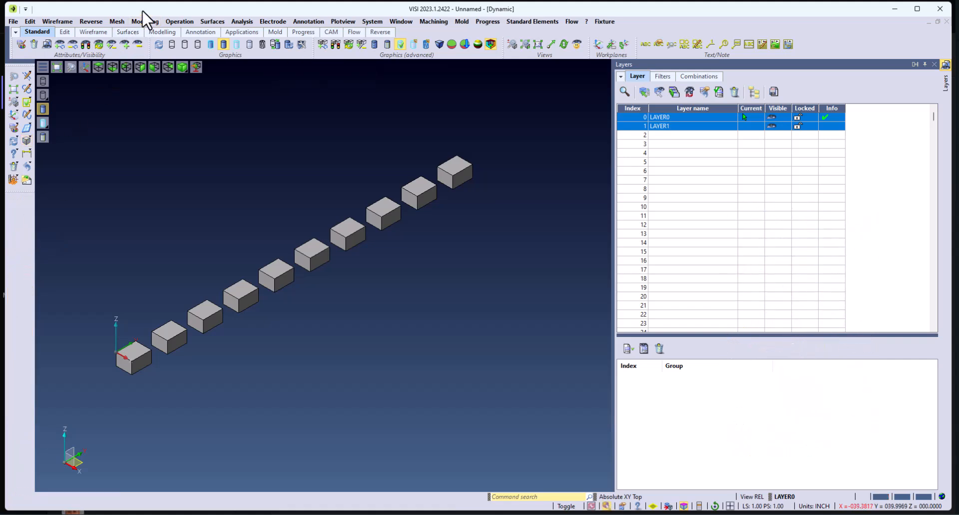
# Add a constant radius blend to the front vertical edge of one of the instanced blocks
pyautogui.click(145, 21)
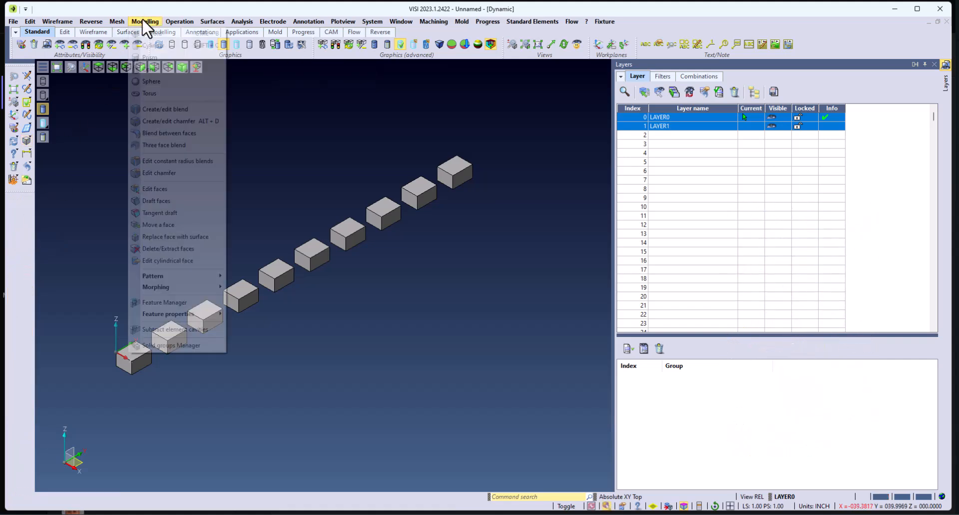
pyautogui.click(179, 114)
pyautogui.scroll(5, 269, 282)
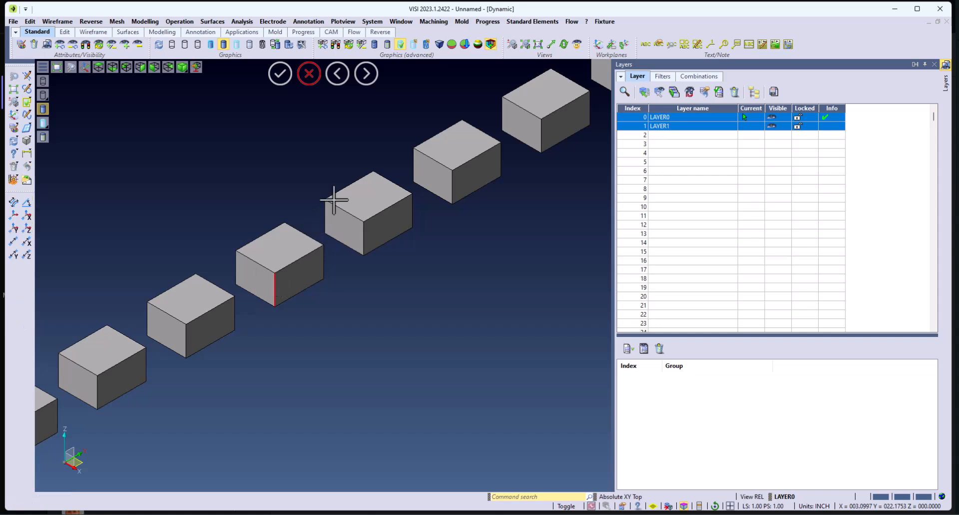
pyautogui.scroll(5, 665, 166)
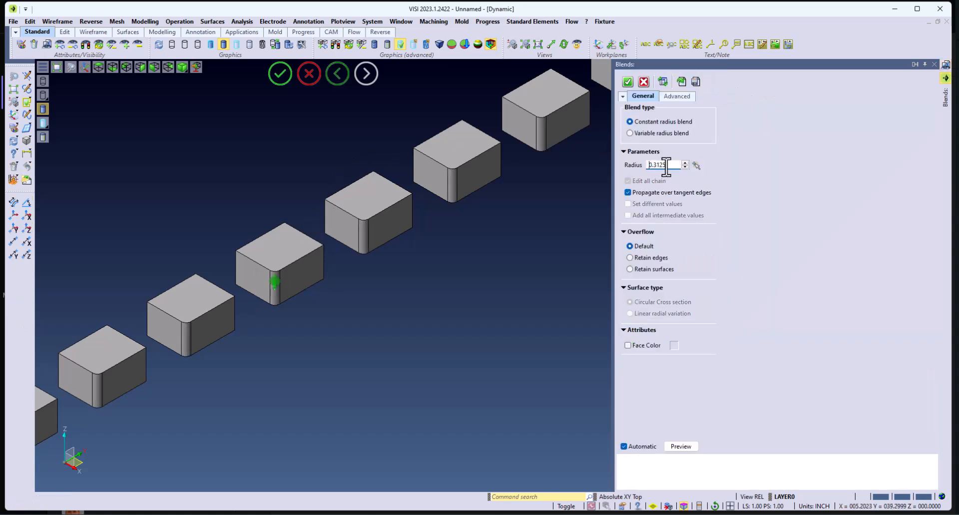
pyautogui.scroll(3, 666, 167)
pyautogui.rightClick(470, 274)
pyautogui.scroll(-3, 471, 274)
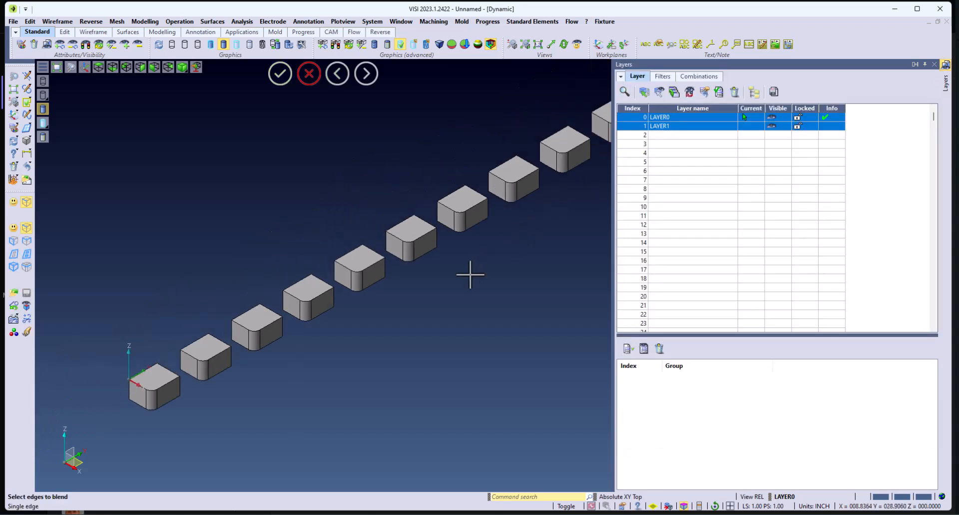
pyautogui.scroll(-2, 533, 277)
pyautogui.scroll(1, 534, 278)
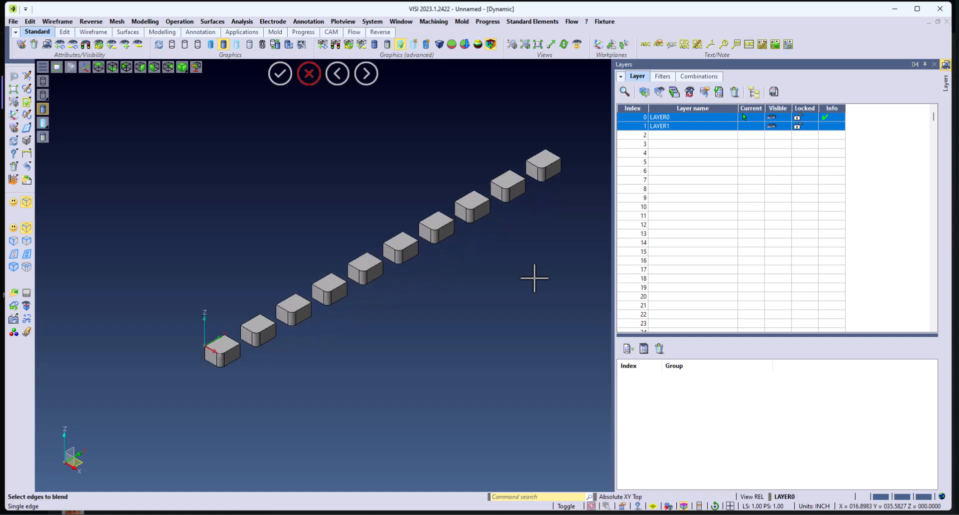
# Define a Drill rough feature in the Feature Manager with a 0.5 diameter as a through hole
pyautogui.click(145, 22)
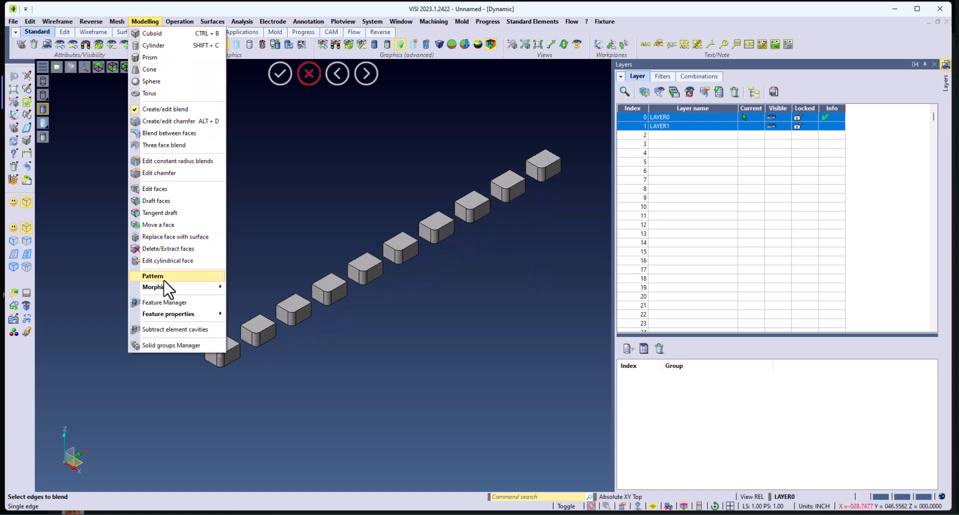
pyautogui.click(165, 303)
pyautogui.click(709, 364)
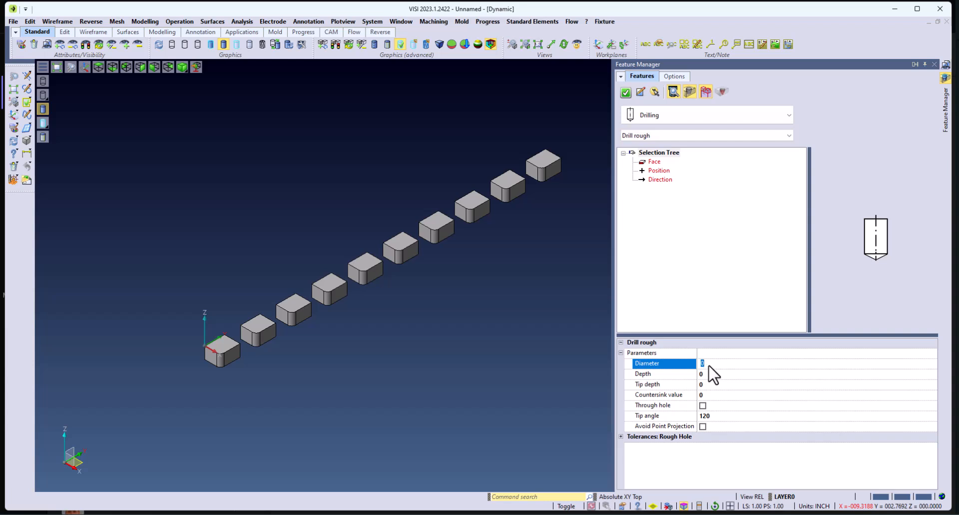
pyautogui.write('0.5')
pyautogui.click(706, 405)
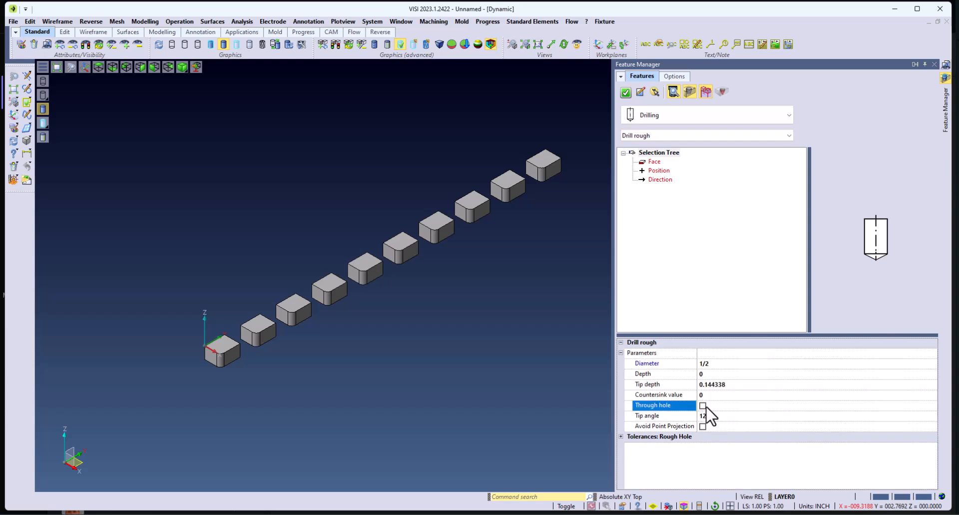
# Apply the drilling feature to the top face of one of the instanced blocks
pyautogui.click(626, 92)
pyautogui.scroll(5, 363, 278)
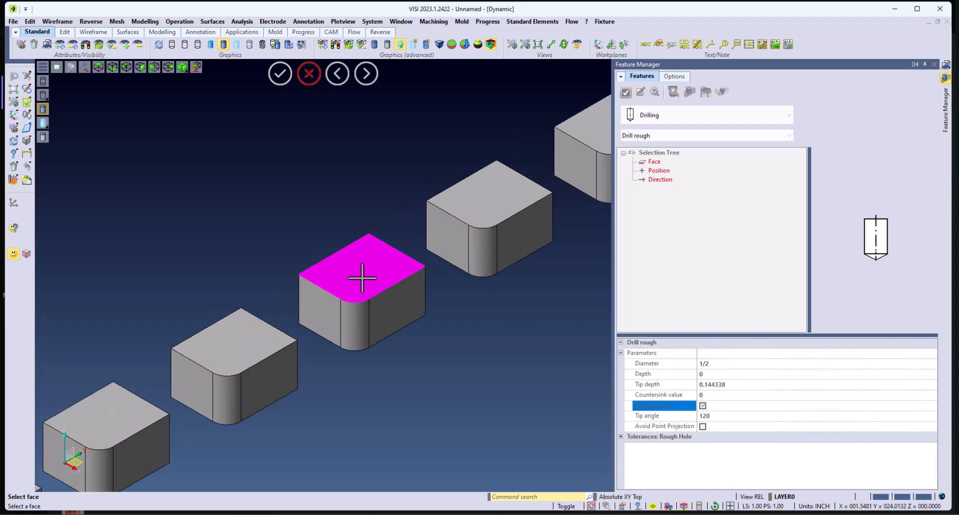
pyautogui.click(363, 279)
pyautogui.scroll(-3, 364, 324)
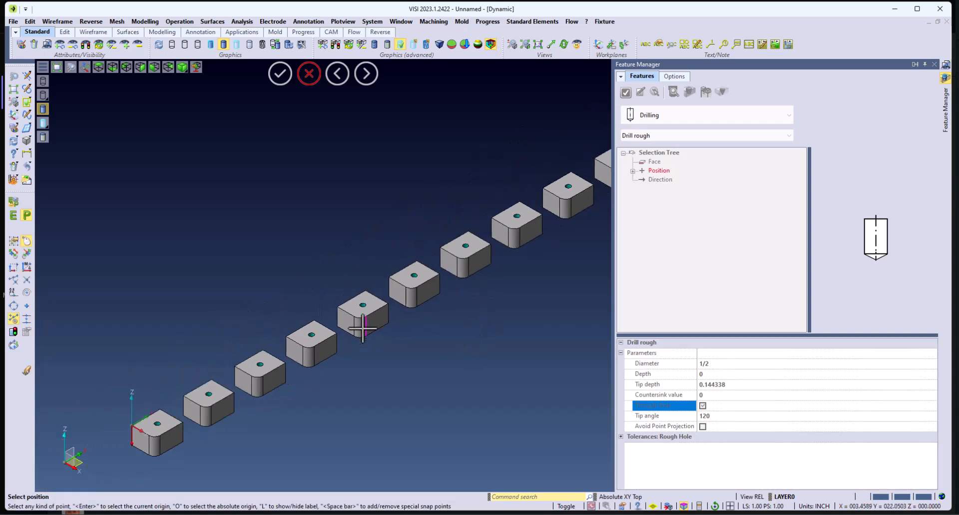
# Open the Solid groups Manager and inspect the instance group and one of its instances
pyautogui.click(144, 21)
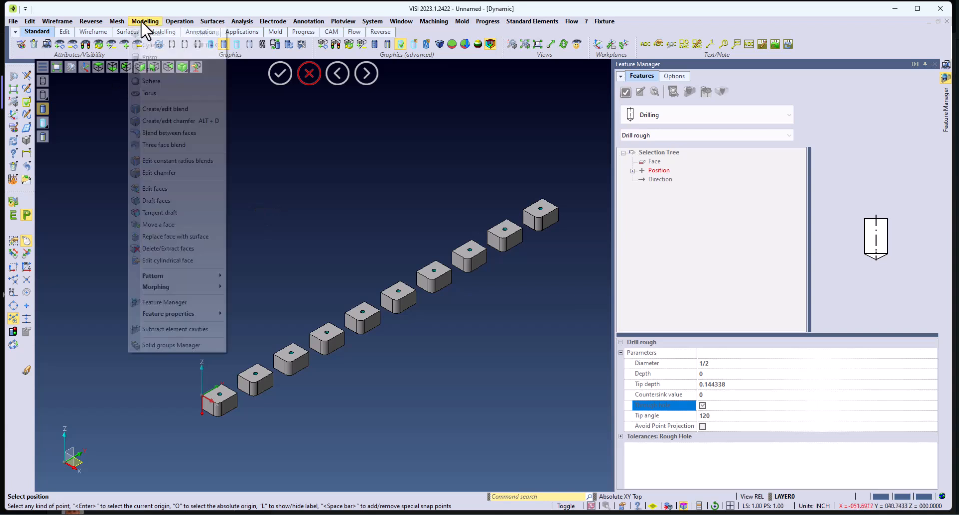
pyautogui.click(158, 346)
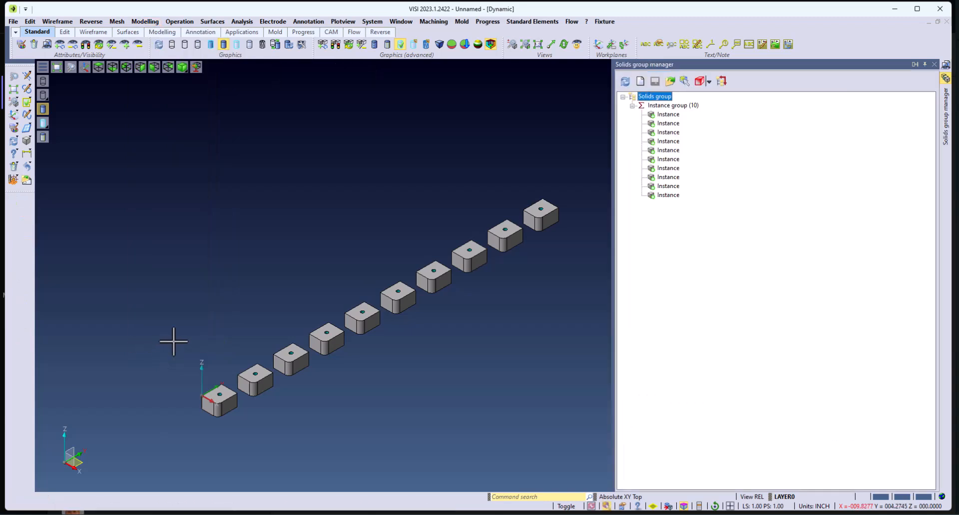
pyautogui.click(672, 105)
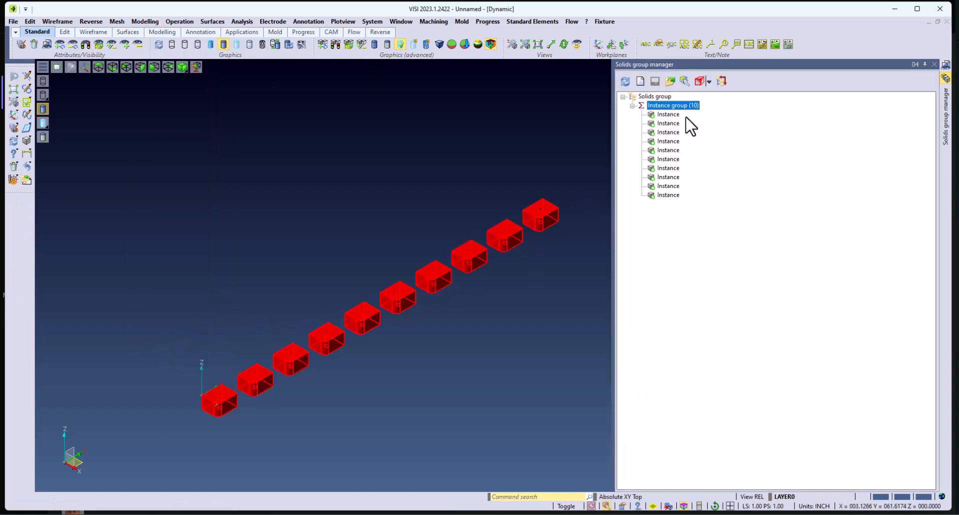
pyautogui.click(668, 169)
pyautogui.rightClick(668, 169)
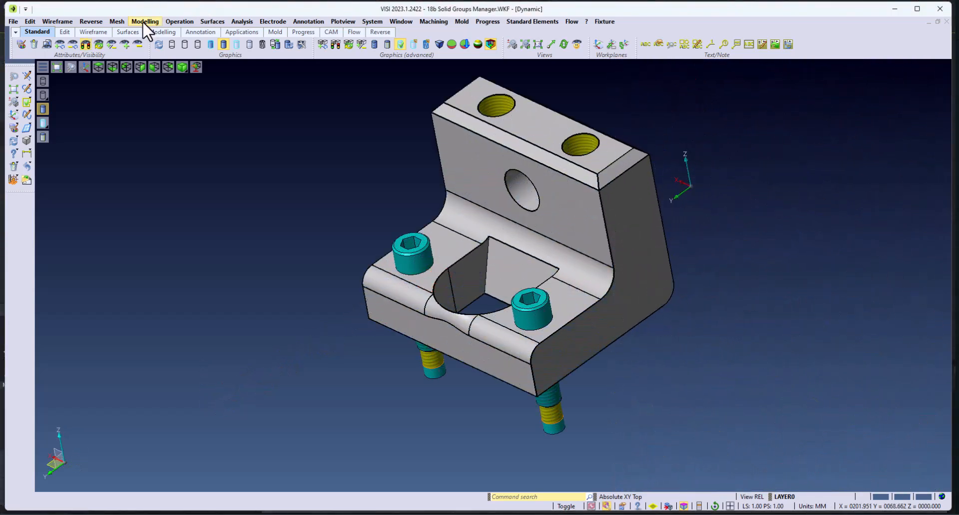
# Start a new solids group in the Solid groups Manager and pick the whole clamp with its screws as parts
pyautogui.click(144, 21)
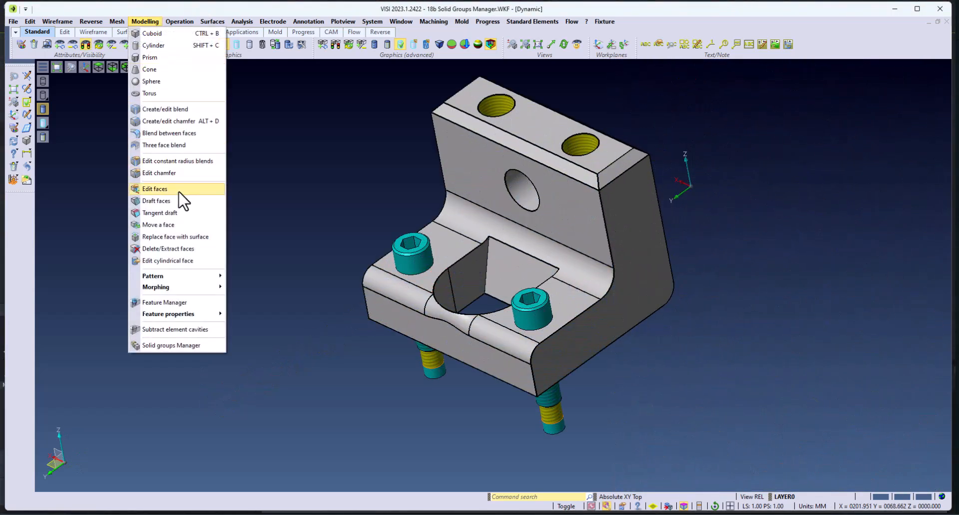
pyautogui.click(184, 345)
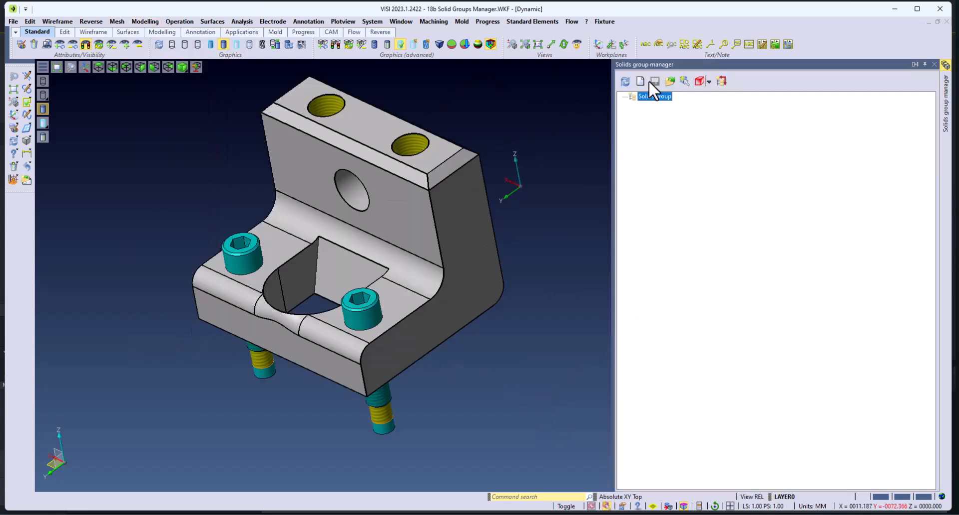
pyautogui.click(640, 80)
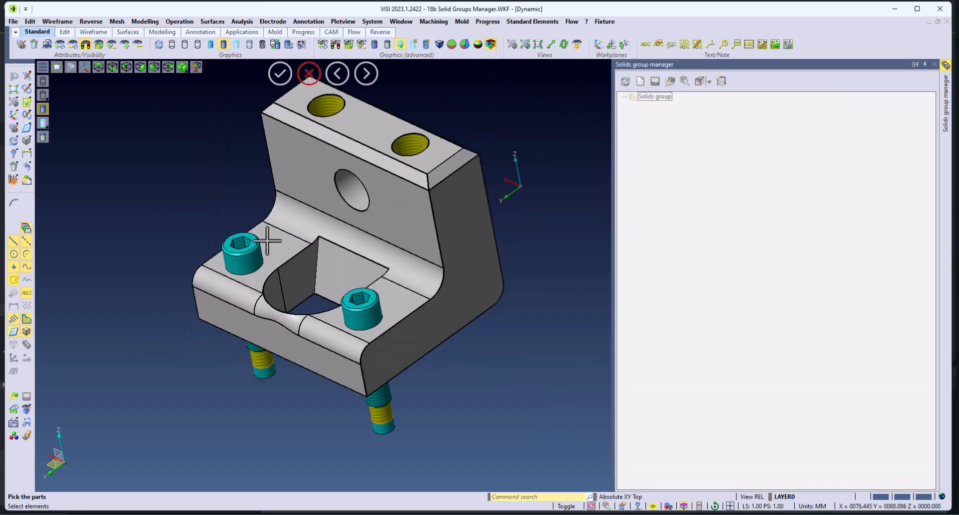
pyautogui.scroll(-3, 198, 253)
pyautogui.moveTo(135, 141); pyautogui.dragTo(383, 363)
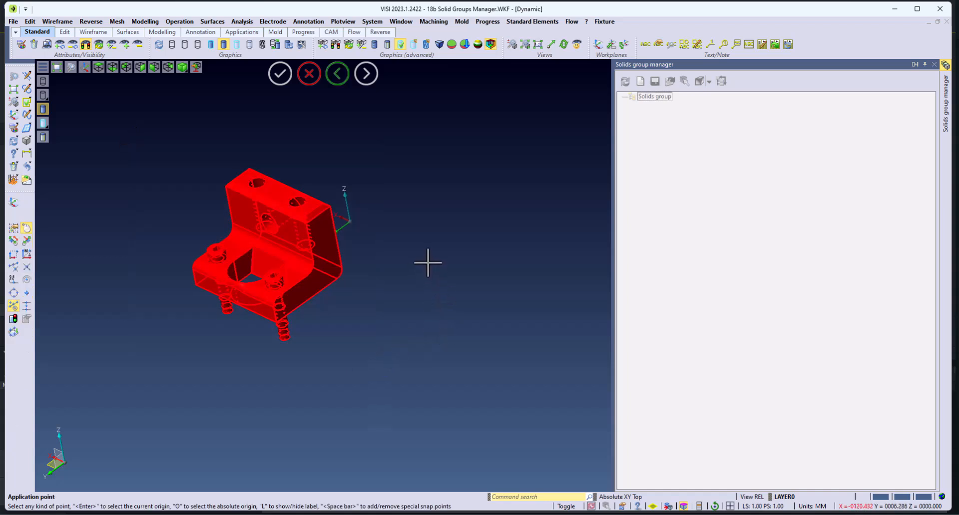
# Set the application point on the clamp's underside edge and create the User type solids group named Fixture Clamp
pyautogui.moveTo(428, 262); pyautogui.dragTo(349, 264, button='middle')
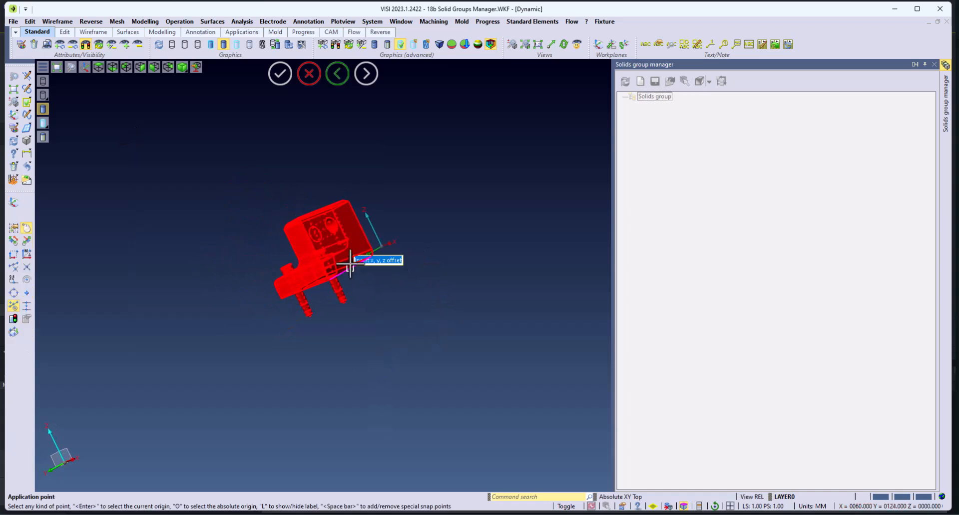
pyautogui.scroll(5, 350, 263)
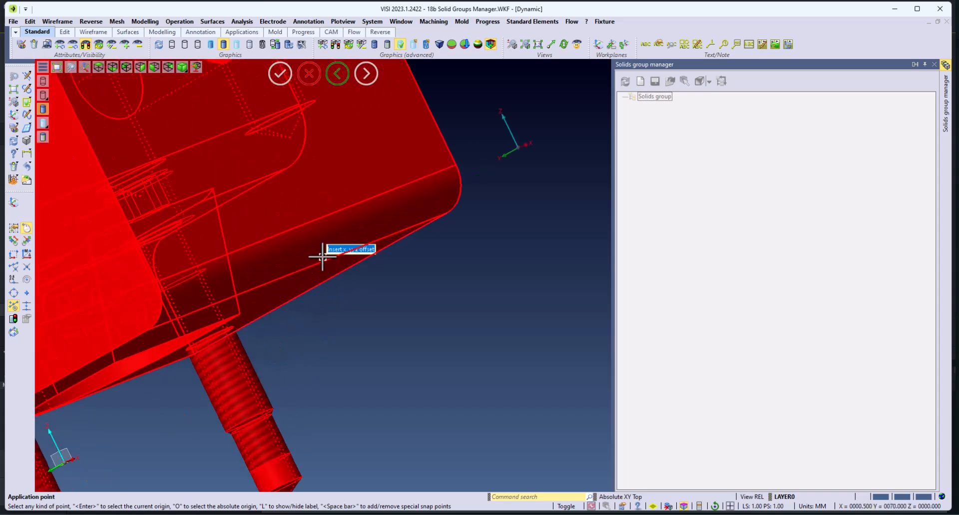
pyautogui.click(322, 256)
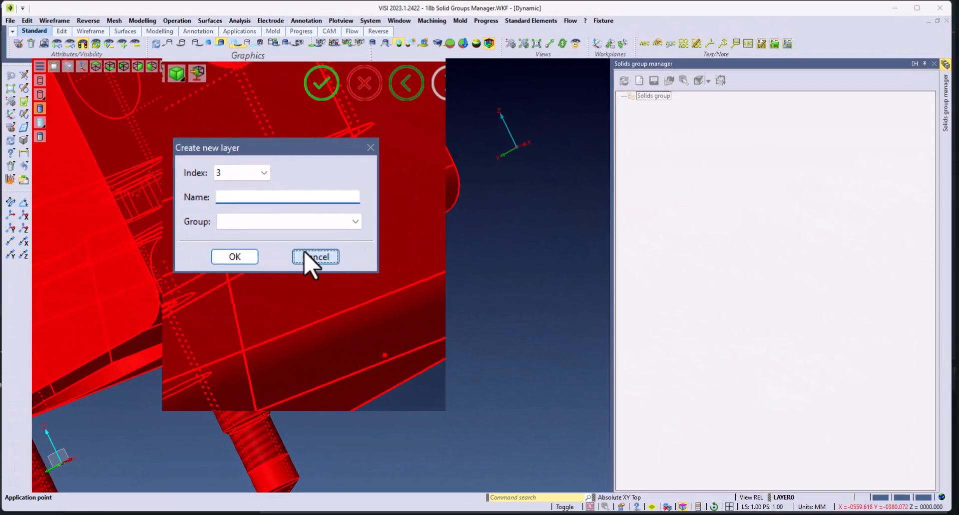
pyautogui.click(211, 250)
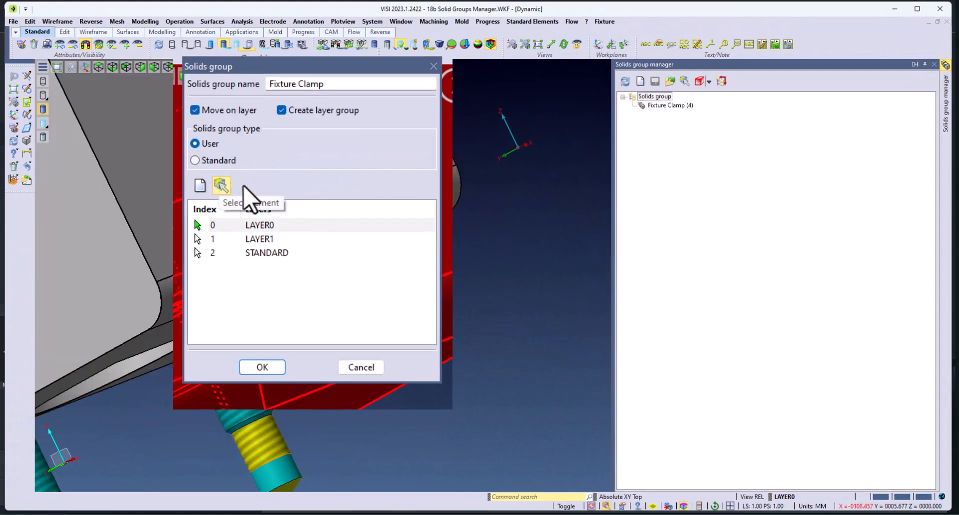
# Confirm the Fixture Clamp solids group and save it as Fixture Clamp.grp in the library's Usa\Cad\SolidGroup folder
pyautogui.click(206, 115)
pyautogui.click(263, 366)
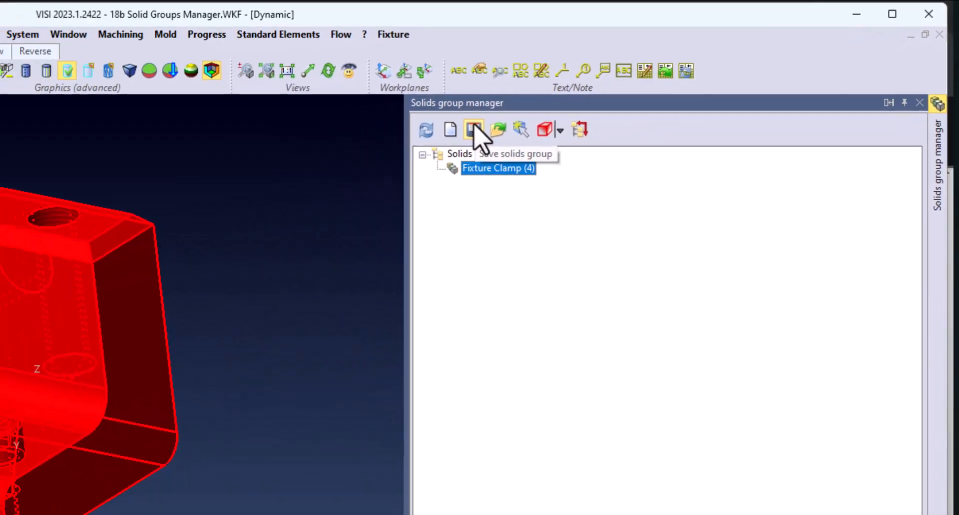
pyautogui.click(202, 196)
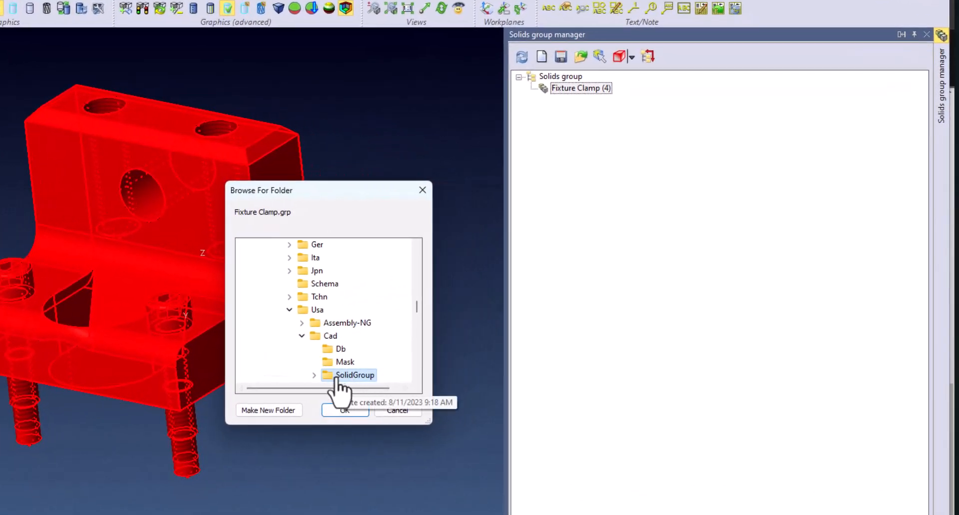
pyautogui.click(345, 410)
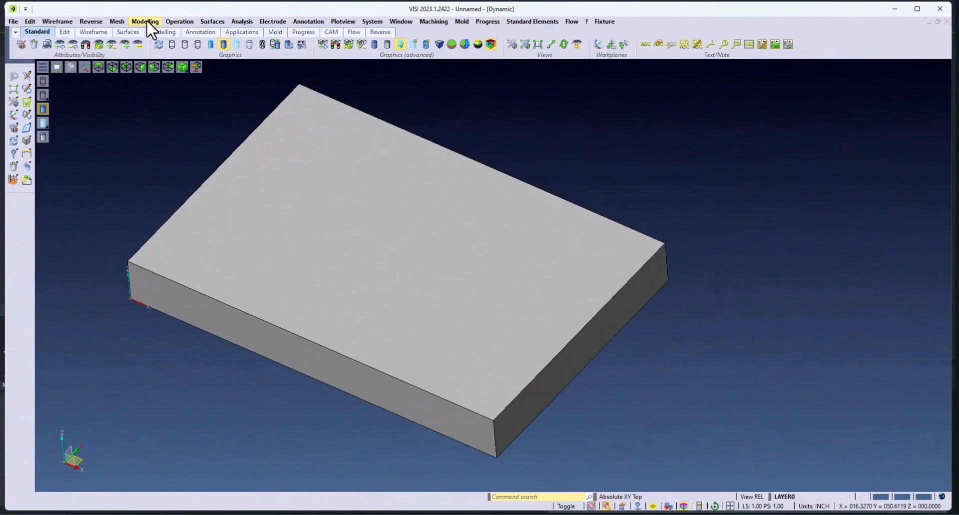
# Open the Solid groups Manager in the rectangular plate file and load Fixture Clamp.grp from the SolidGroup folder
pyautogui.click(146, 21)
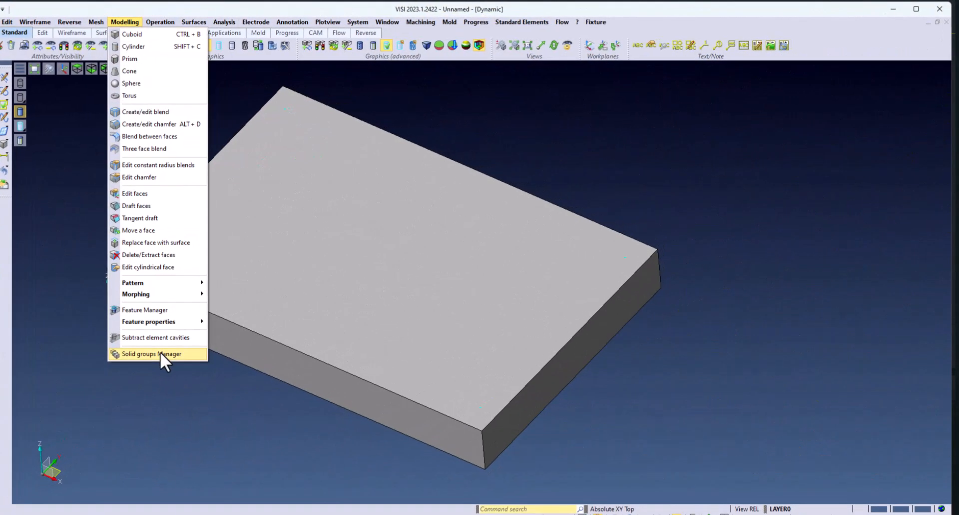
pyautogui.click(160, 352)
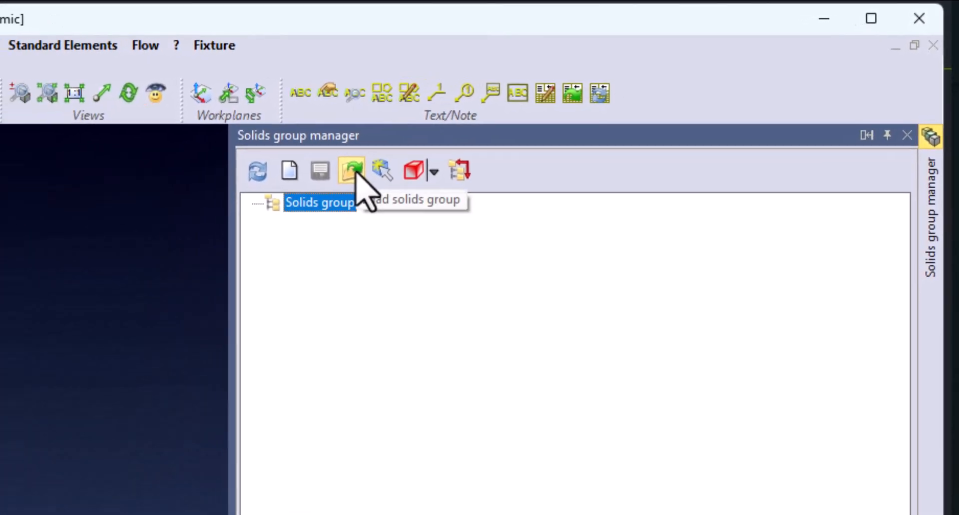
pyautogui.click(352, 170)
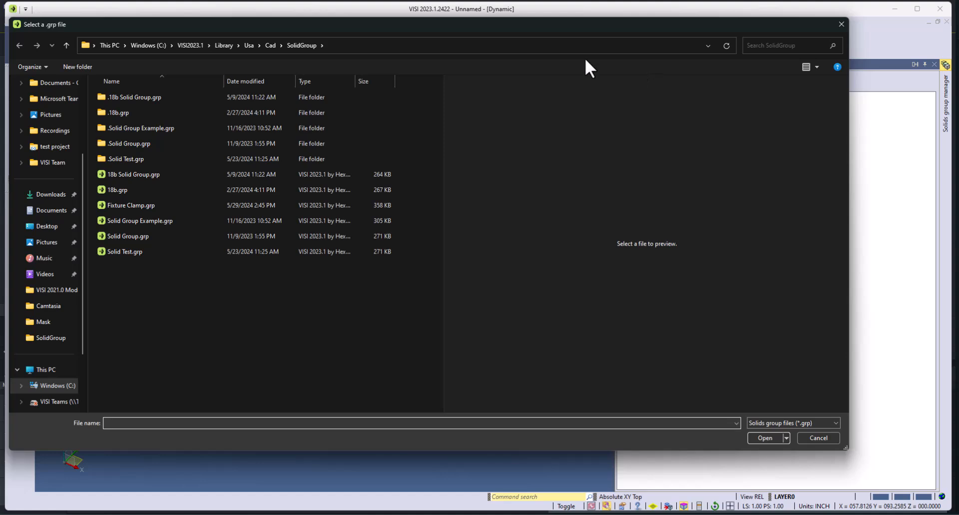
pyautogui.click(145, 205)
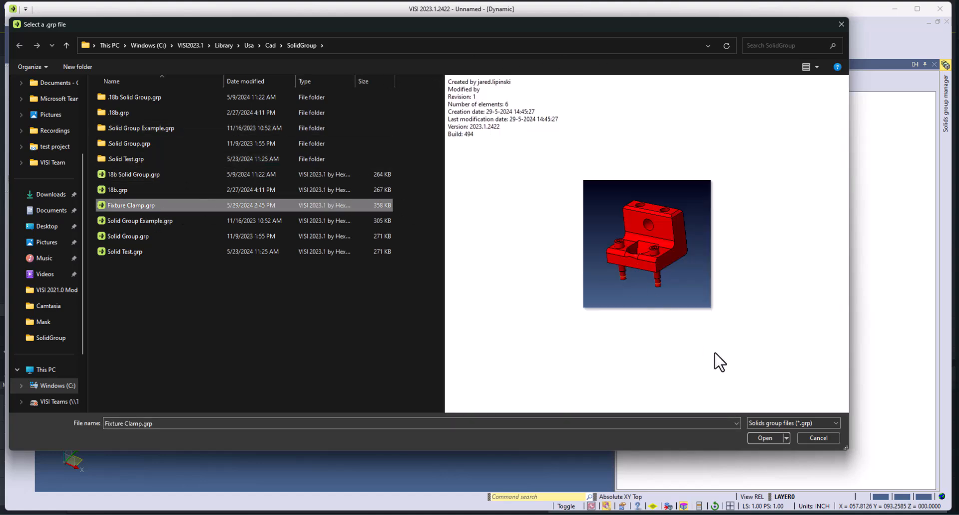
pyautogui.click(762, 438)
# Place clamp instances on the two corners of the plate's rear top edge
pyautogui.scroll(5, 214, 127)
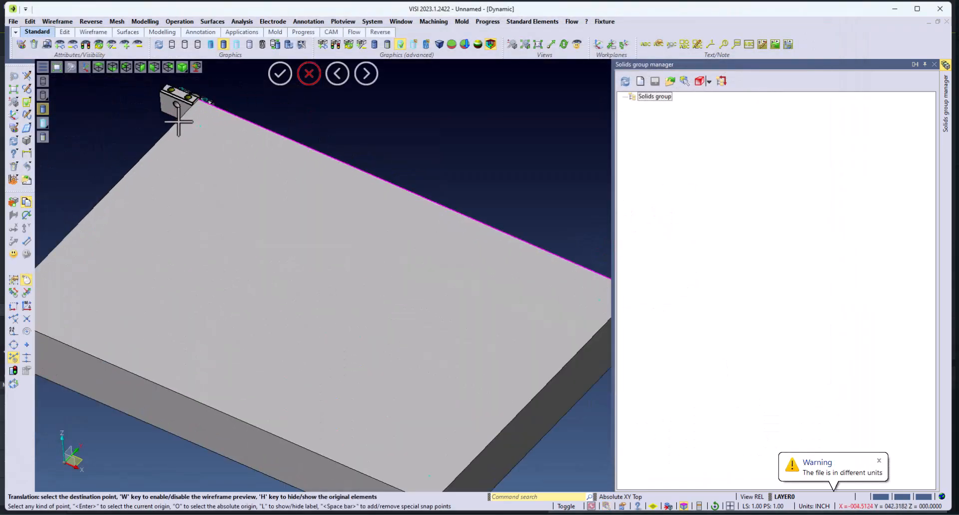
pyautogui.scroll(-5, 209, 130)
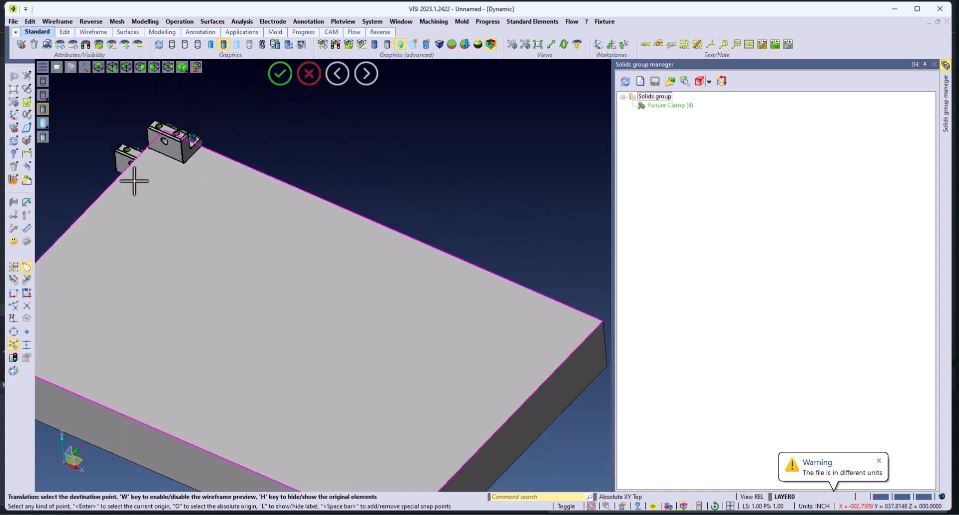
pyautogui.click(565, 328)
# Rotate the clamp 180° about Z, place instances on the plate's two front top corners, and end the placement
pyautogui.click(27, 202)
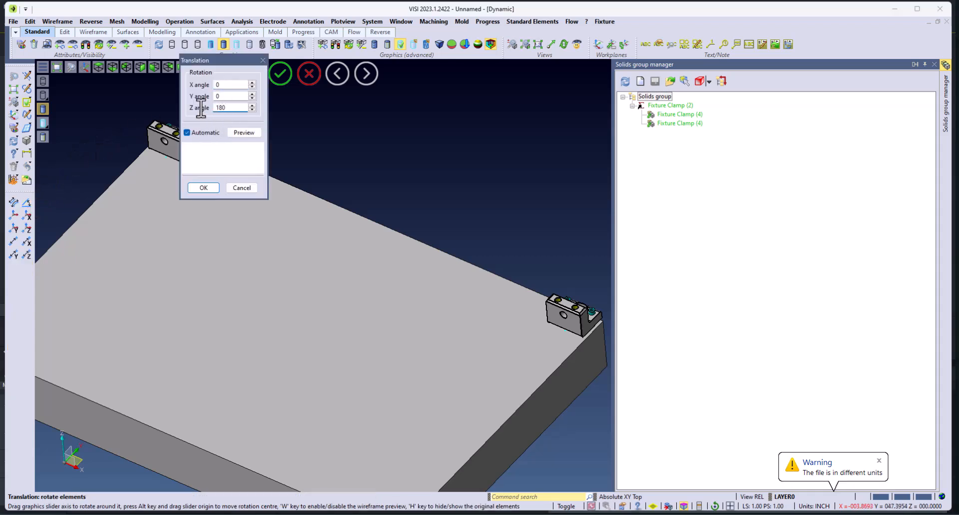
pyautogui.click(203, 188)
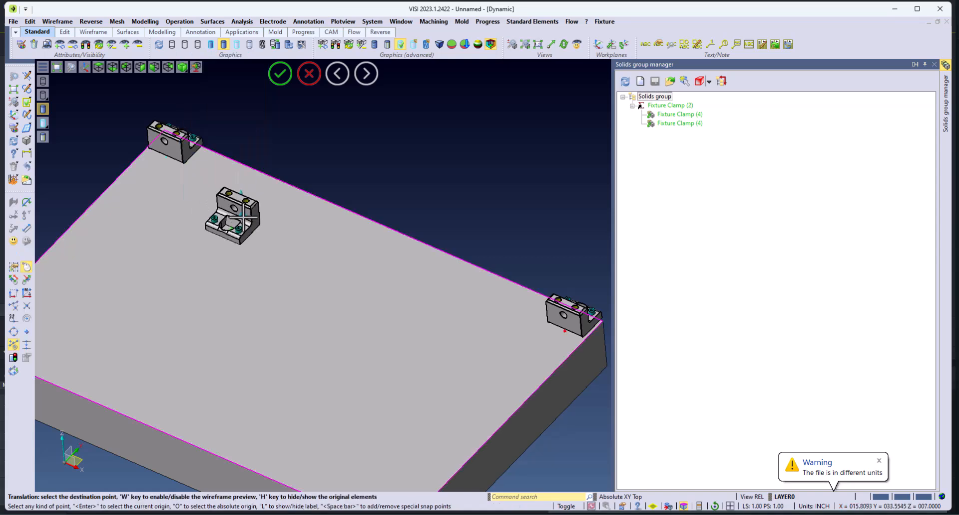
pyautogui.scroll(-3, 155, 241)
pyautogui.scroll(5, 127, 283)
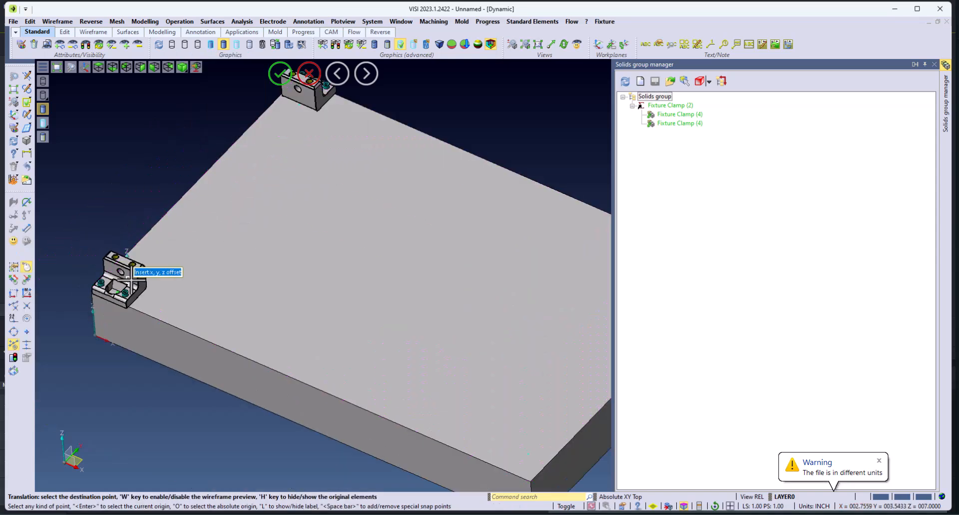
pyautogui.click(128, 283)
pyautogui.scroll(-3, 343, 275)
pyautogui.scroll(3, 428, 346)
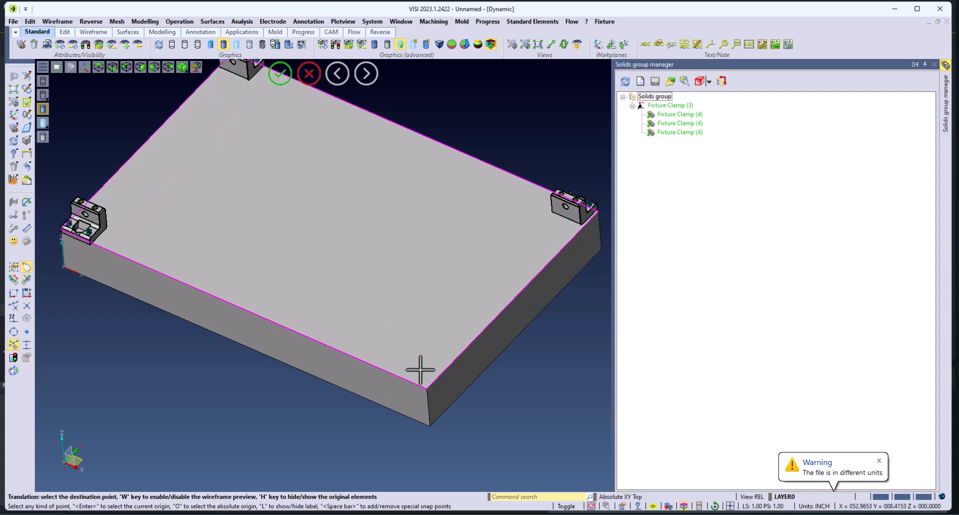
pyautogui.click(425, 368)
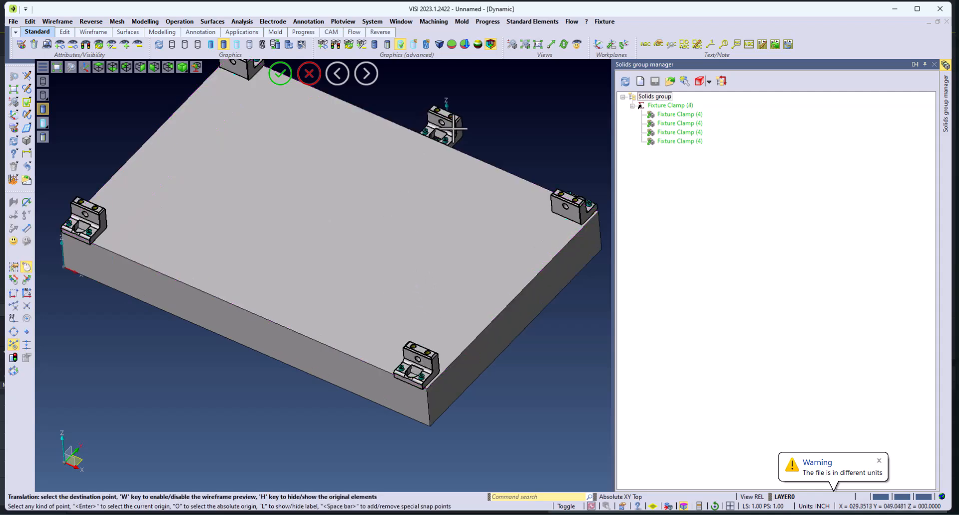
pyautogui.press('Escape')
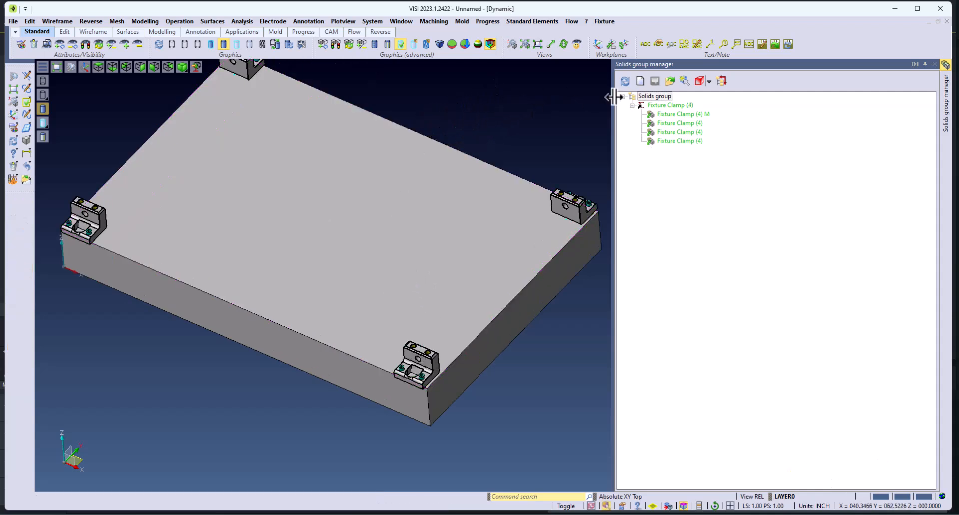
# Select each Fixture Clamp instance in the solids group tree to check which clamp on the plate it represents
pyautogui.click(677, 114)
pyautogui.scroll(-2, 350, 175)
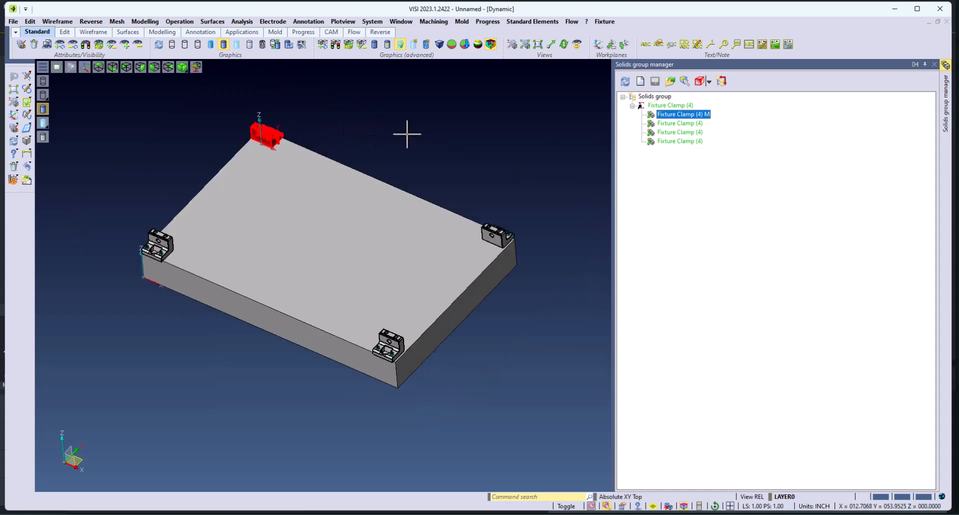
pyautogui.click(679, 123)
pyautogui.click(679, 133)
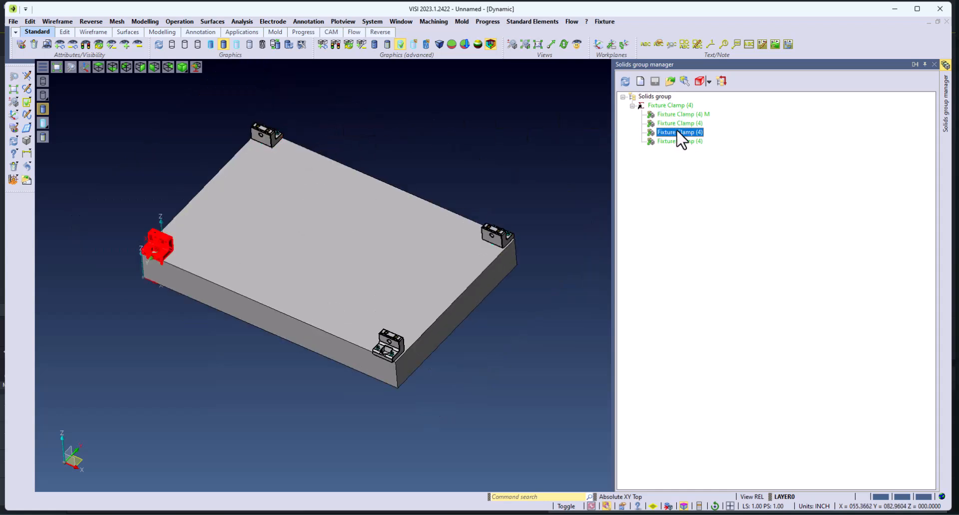
pyautogui.click(678, 141)
# Try to edit the inner blend between the upright and base of the placed clamp nearest the origin
pyautogui.scroll(10, 147, 239)
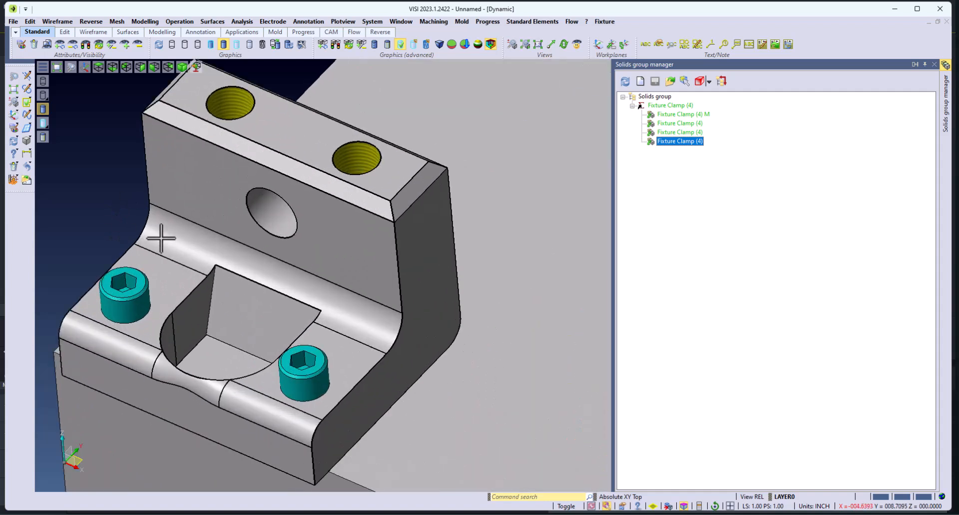
pyautogui.click(146, 22)
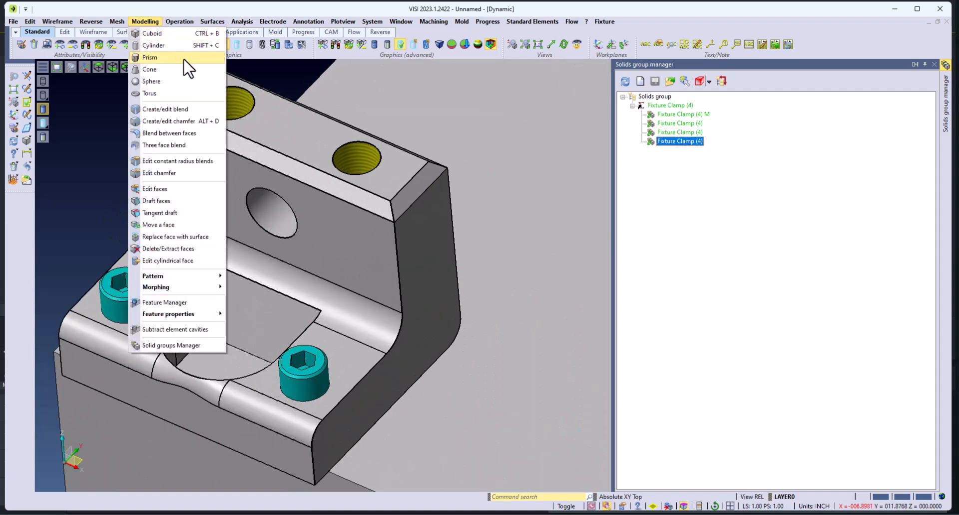
pyautogui.click(176, 110)
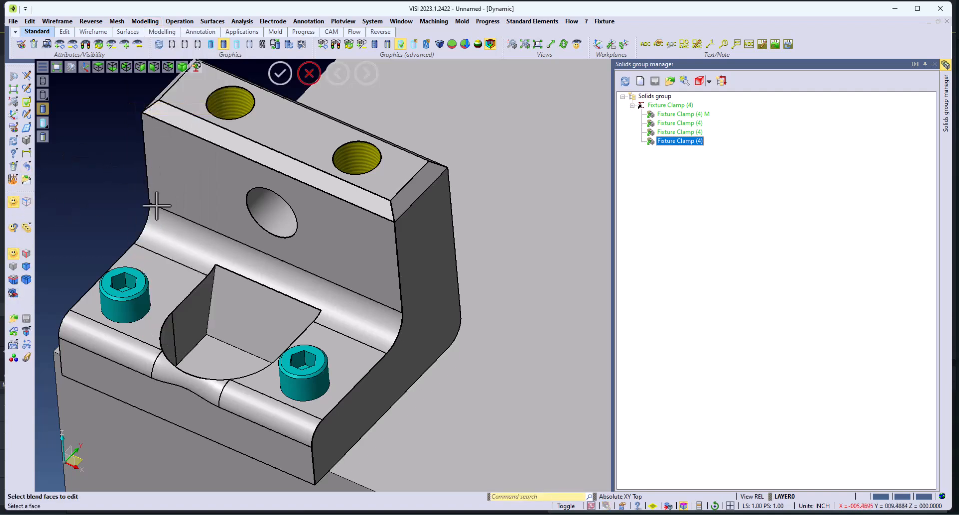
pyautogui.click(168, 234)
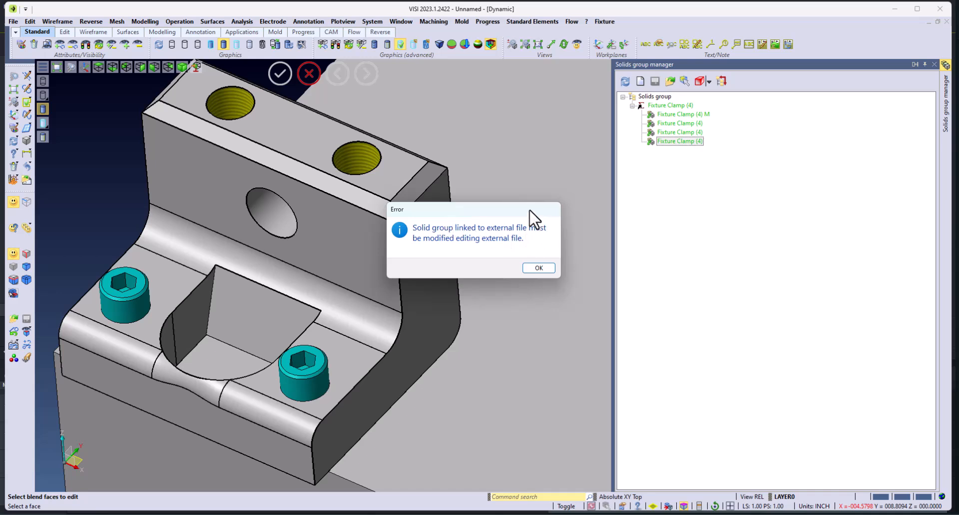
pyautogui.click(539, 267)
# Open the linked .grp file of the master Fixture Clamp instance for editing and display it shaded
pyautogui.scroll(-5, 300, 203)
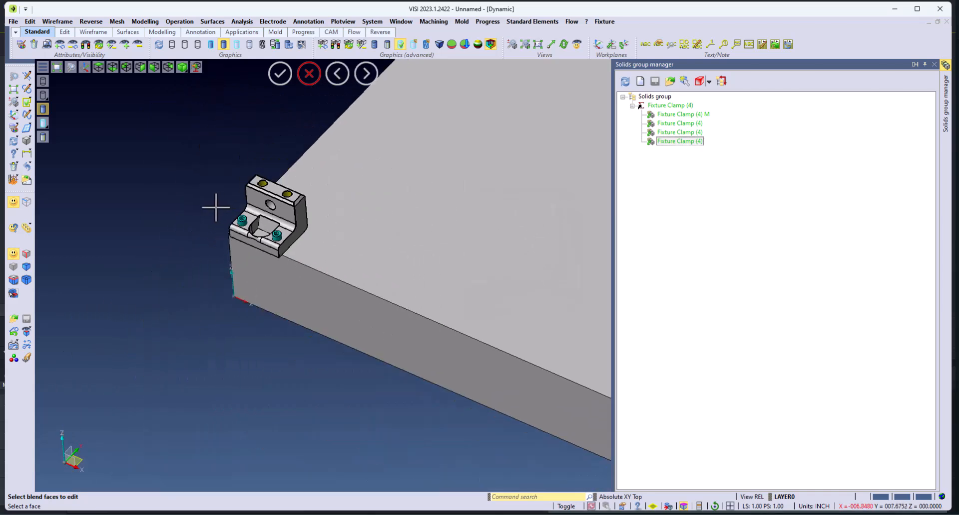
pyautogui.scroll(-5, 216, 207)
pyautogui.scroll(2, 524, 133)
pyautogui.click(672, 114)
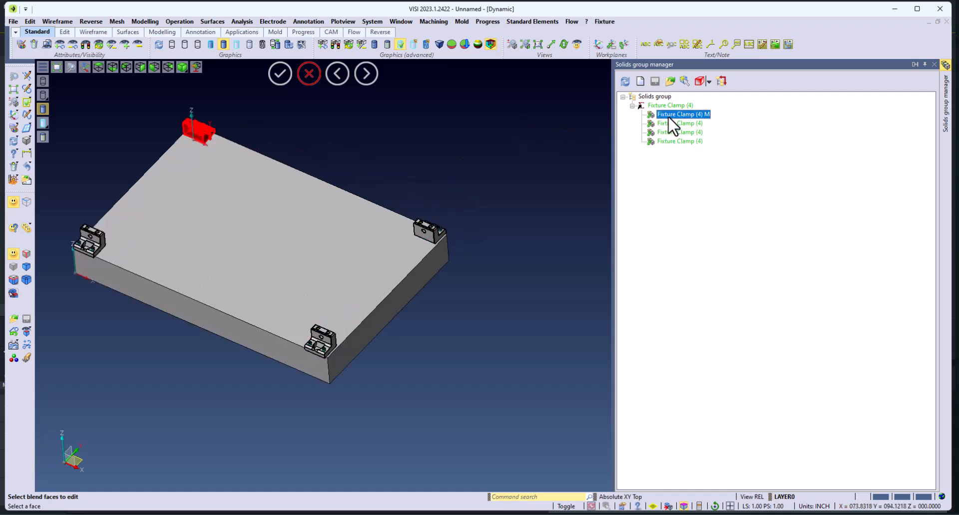
pyautogui.rightClick(669, 118)
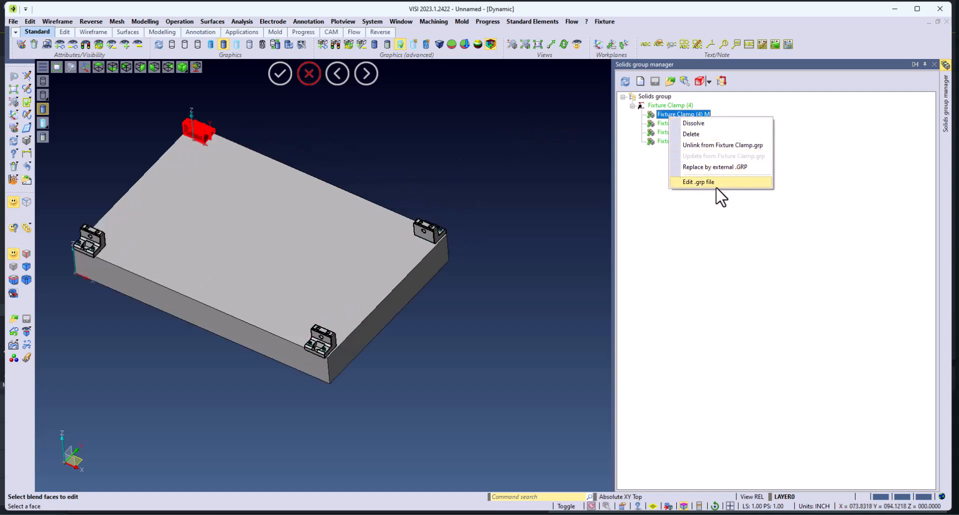
pyautogui.click(717, 186)
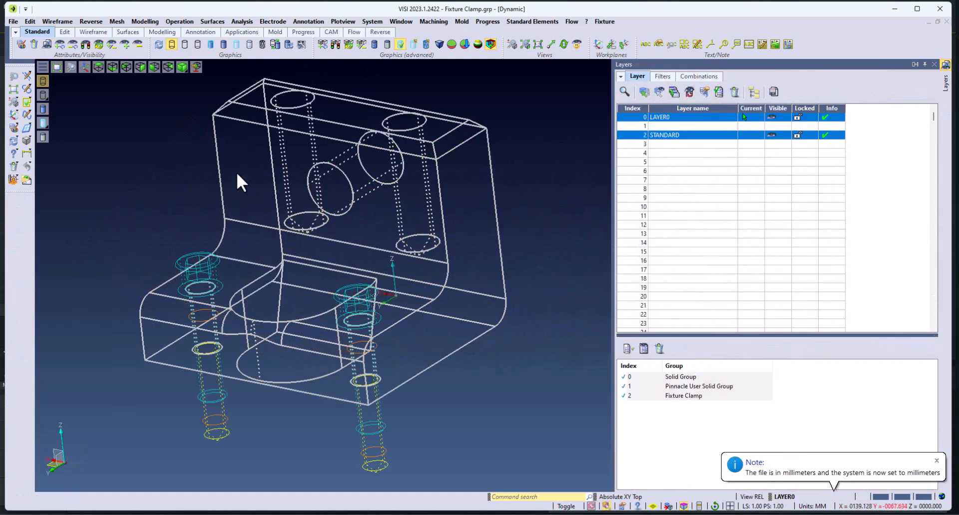
pyautogui.click(43, 109)
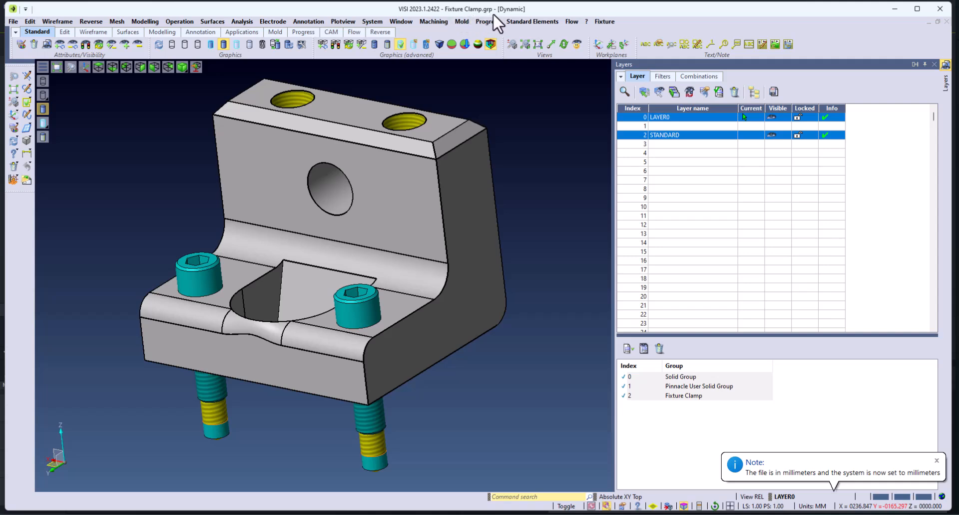
# Set the radius of the inner blend between the clamp's upright and base to 18 mm
pyautogui.click(145, 21)
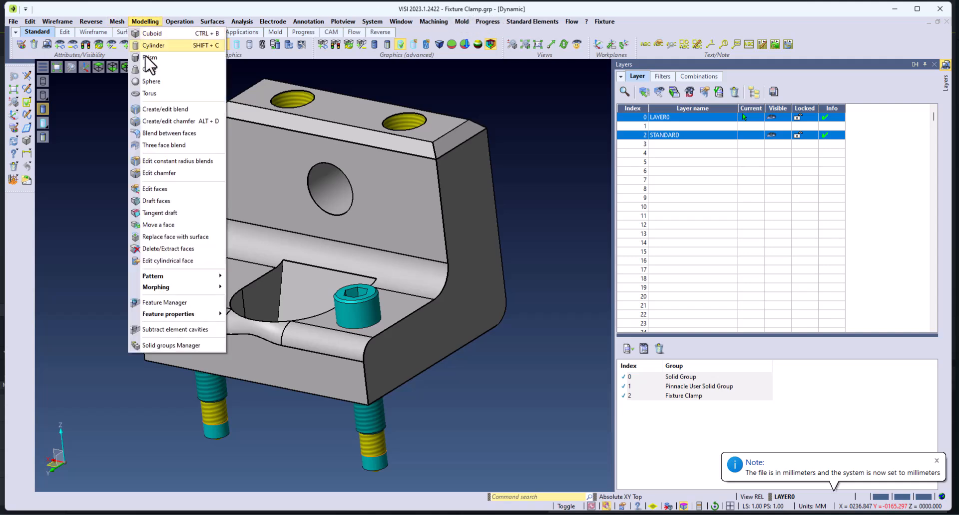
pyautogui.click(165, 109)
pyautogui.click(29, 201)
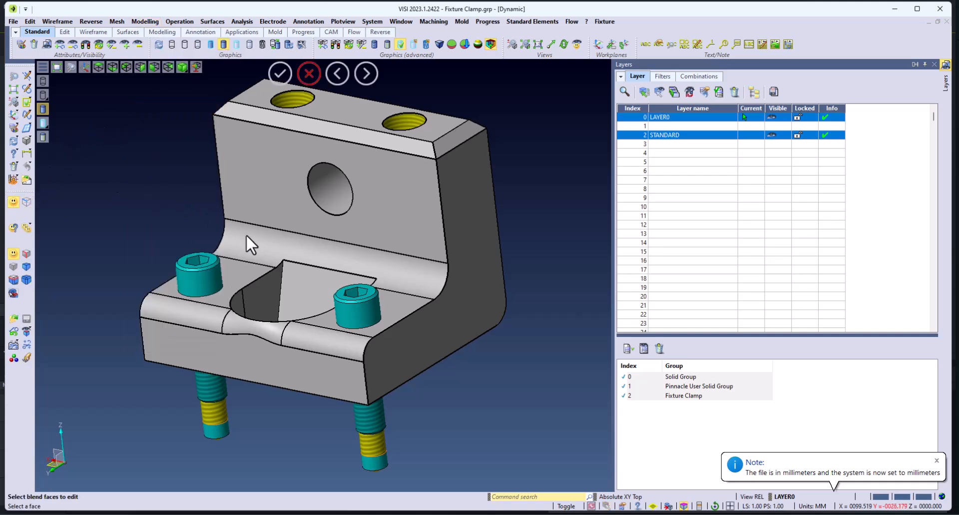
pyautogui.click(248, 235)
pyautogui.rightClick(561, 138)
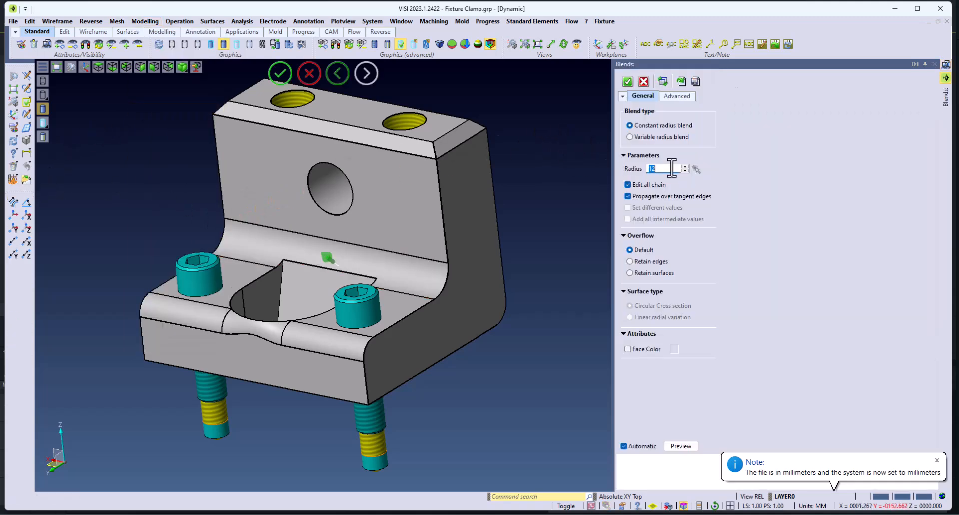
pyautogui.press('BackSpace')
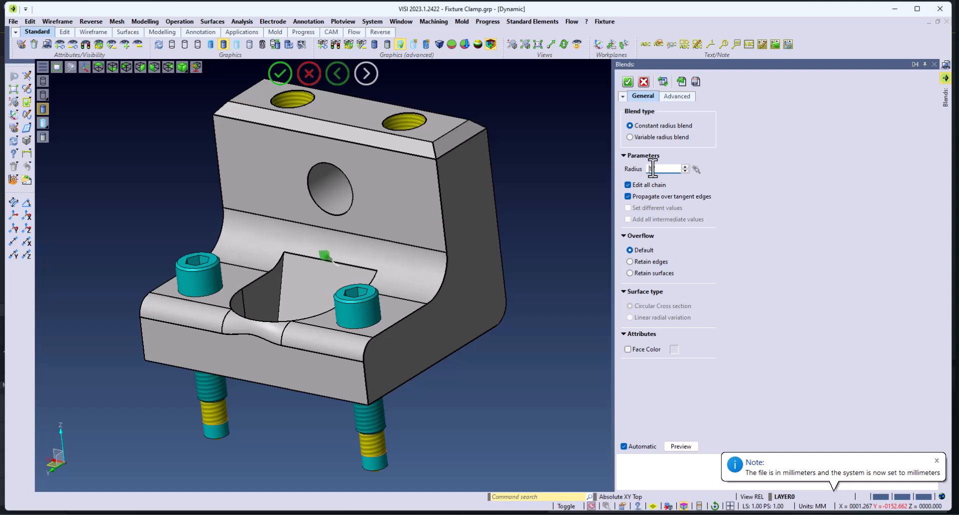
pyautogui.click(627, 81)
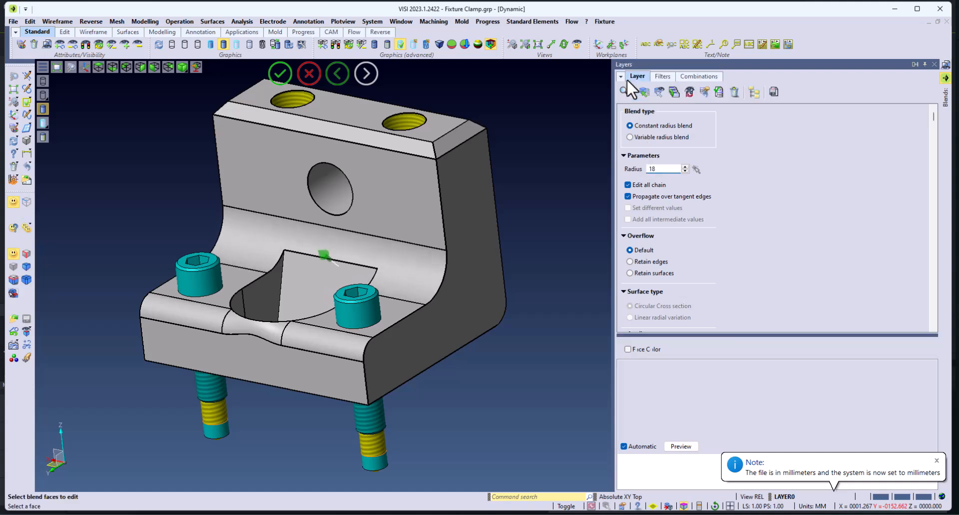
# Set the radius of the round hole through the clamp's upright to 14 mm and save the group file
pyautogui.click(145, 22)
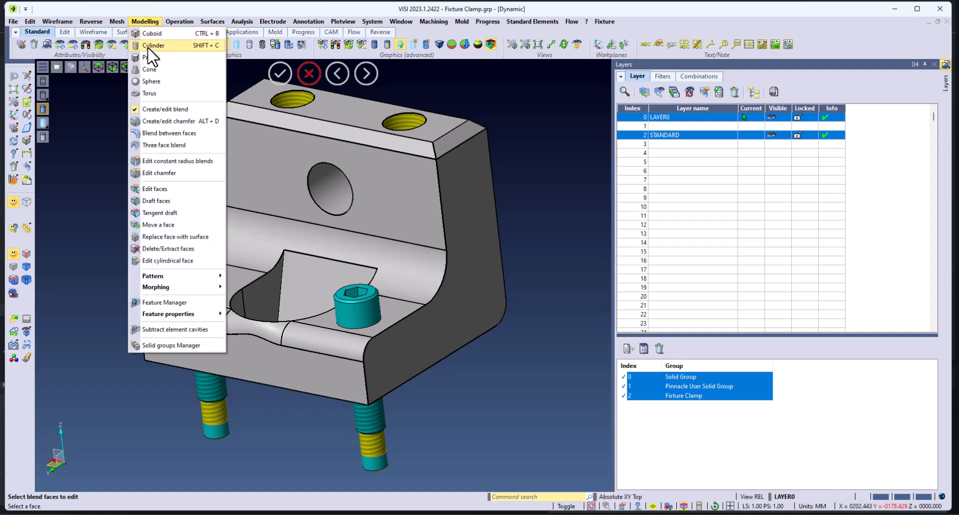
pyautogui.click(170, 259)
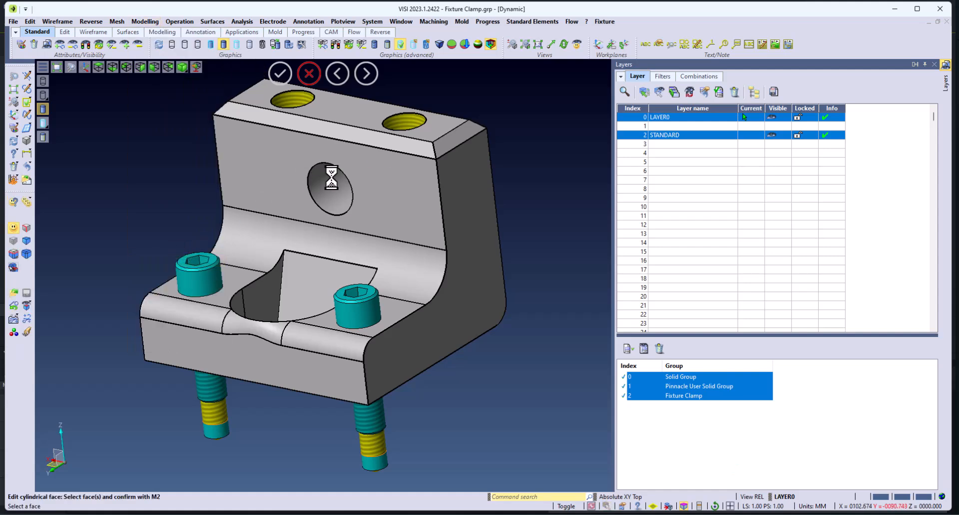
pyautogui.click(323, 189)
pyautogui.write('14')
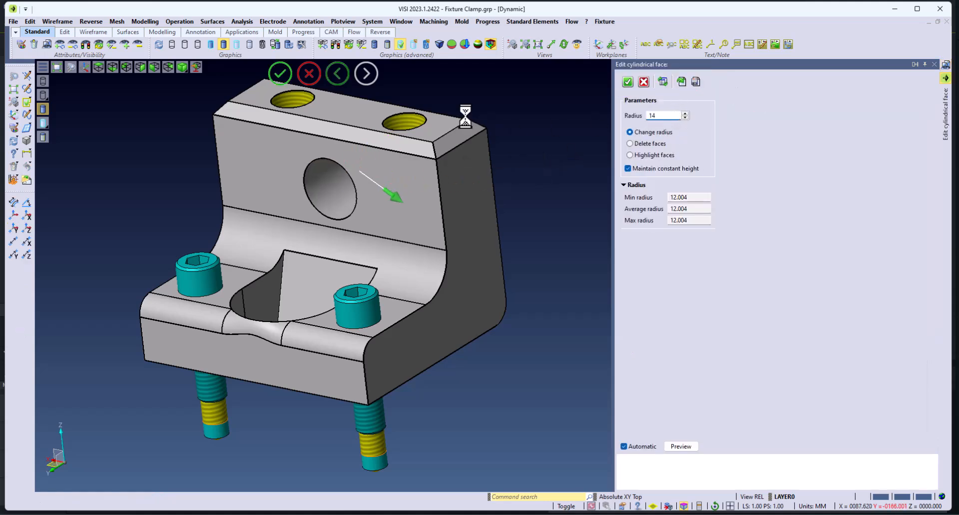
pyautogui.click(13, 21)
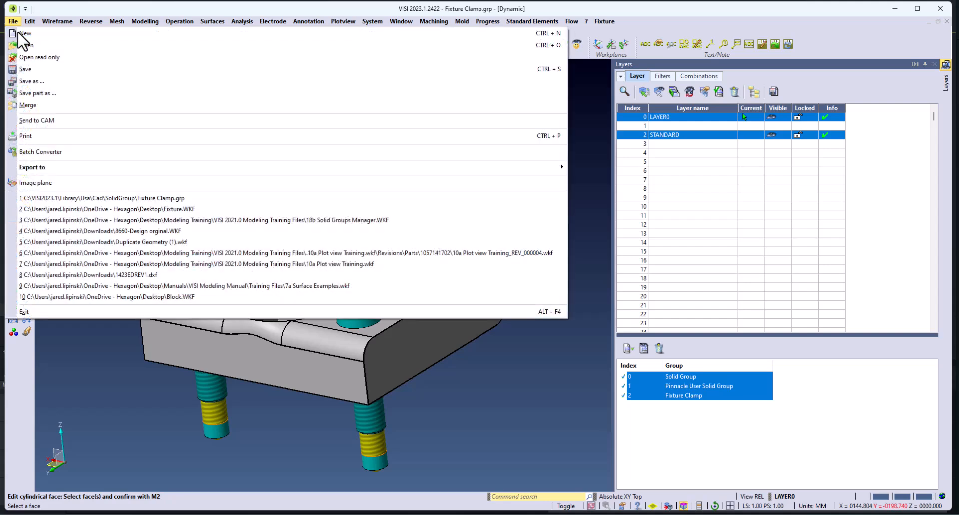
pyautogui.click(30, 70)
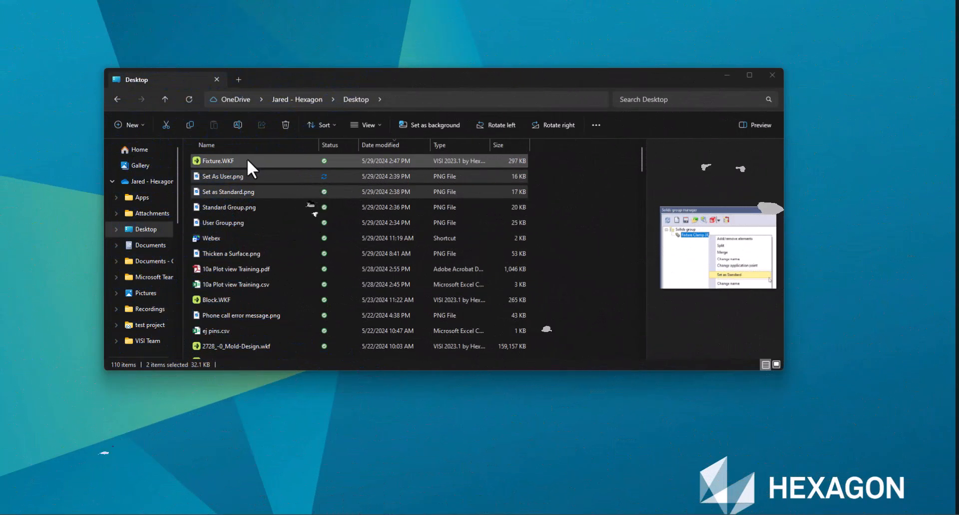
# Open Fixture.WKF from the Desktop folder in File Explorer, accept rebuilding the out-of-date solids groups, and display the model shaded
pyautogui.click(247, 158)
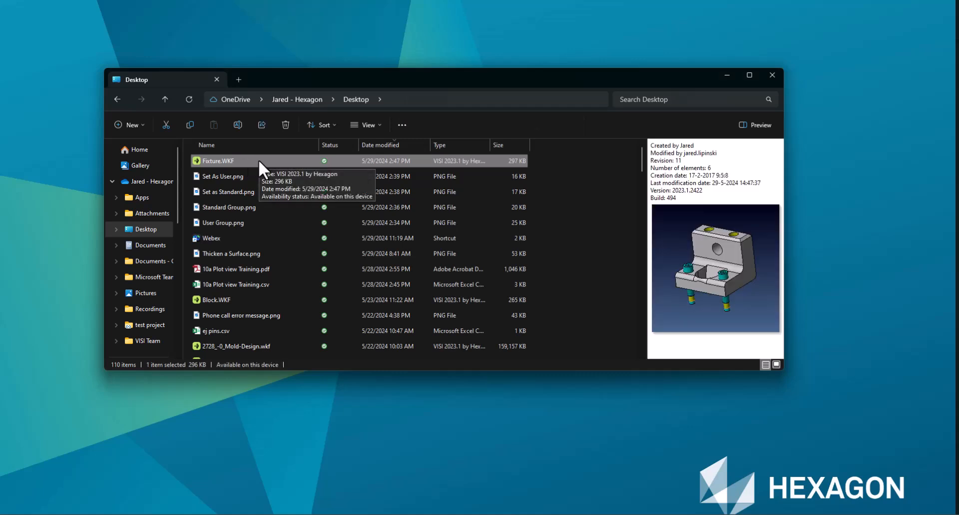
pyautogui.doubleClick(259, 160)
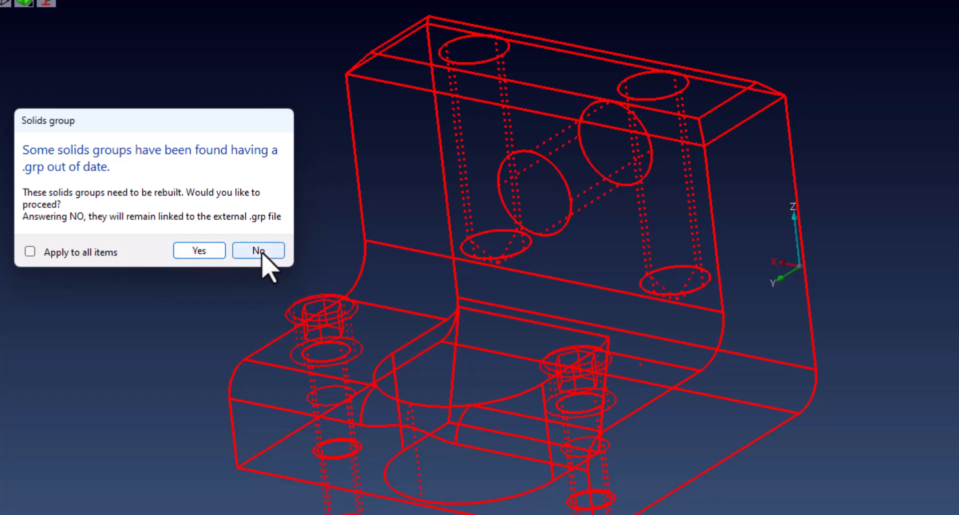
pyautogui.click(209, 251)
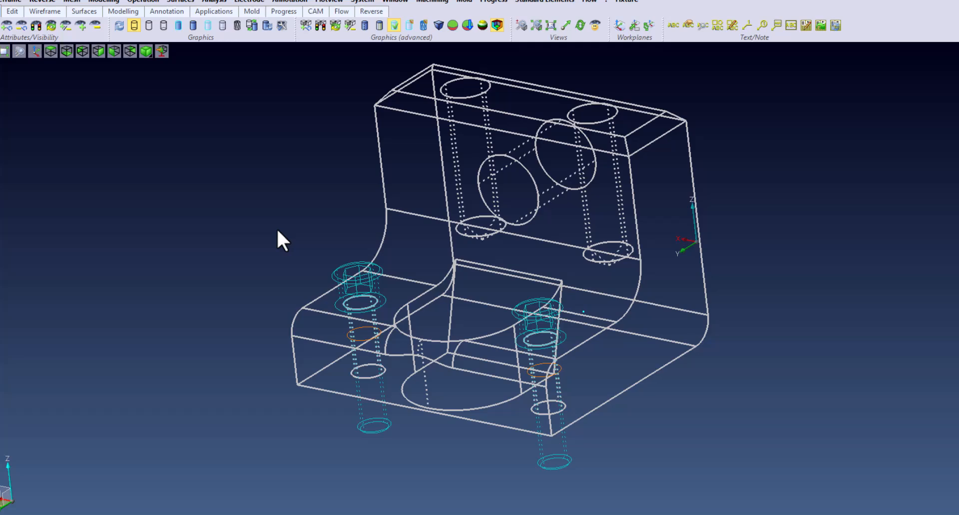
pyautogui.click(46, 110)
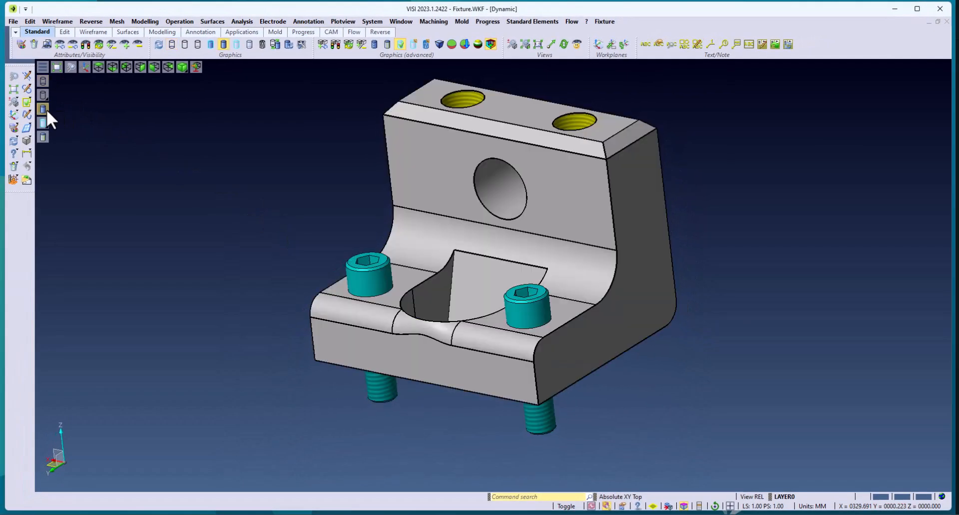